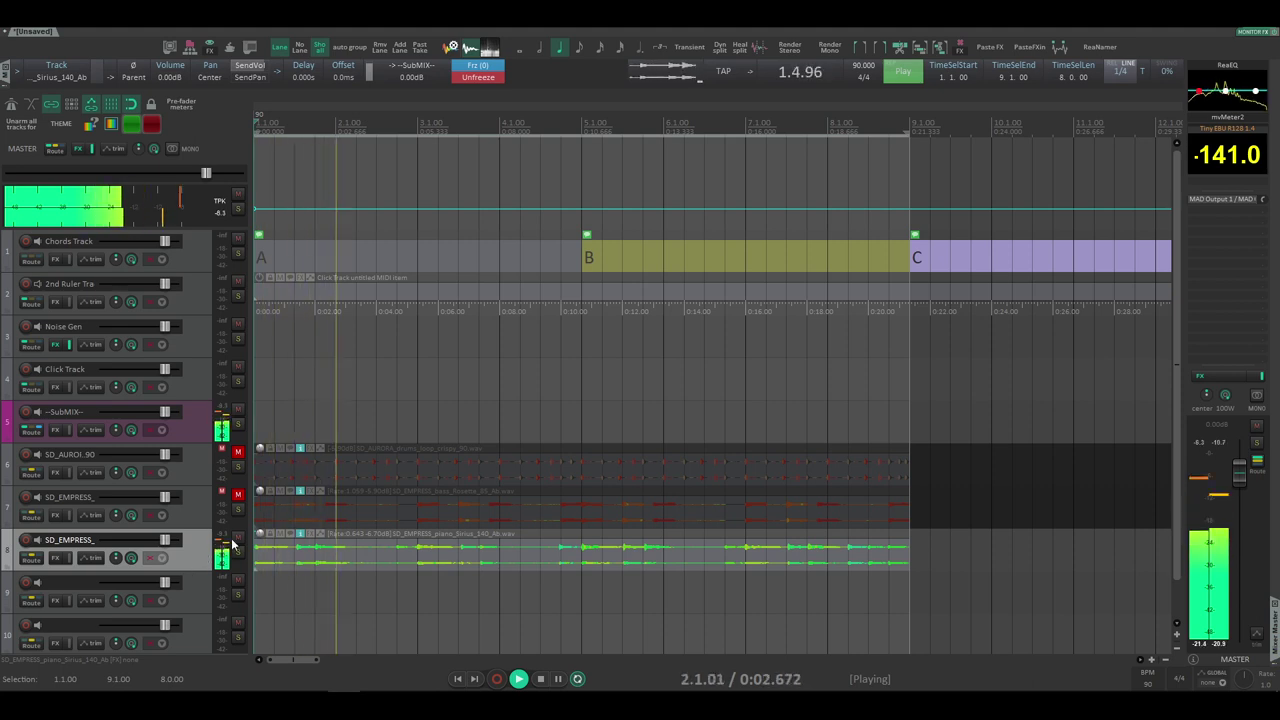
Stop playback, mute the piano track and unmute the SD_AURORA drum loop track.
key("space")
left_click(237, 536)
left_click(242, 453)
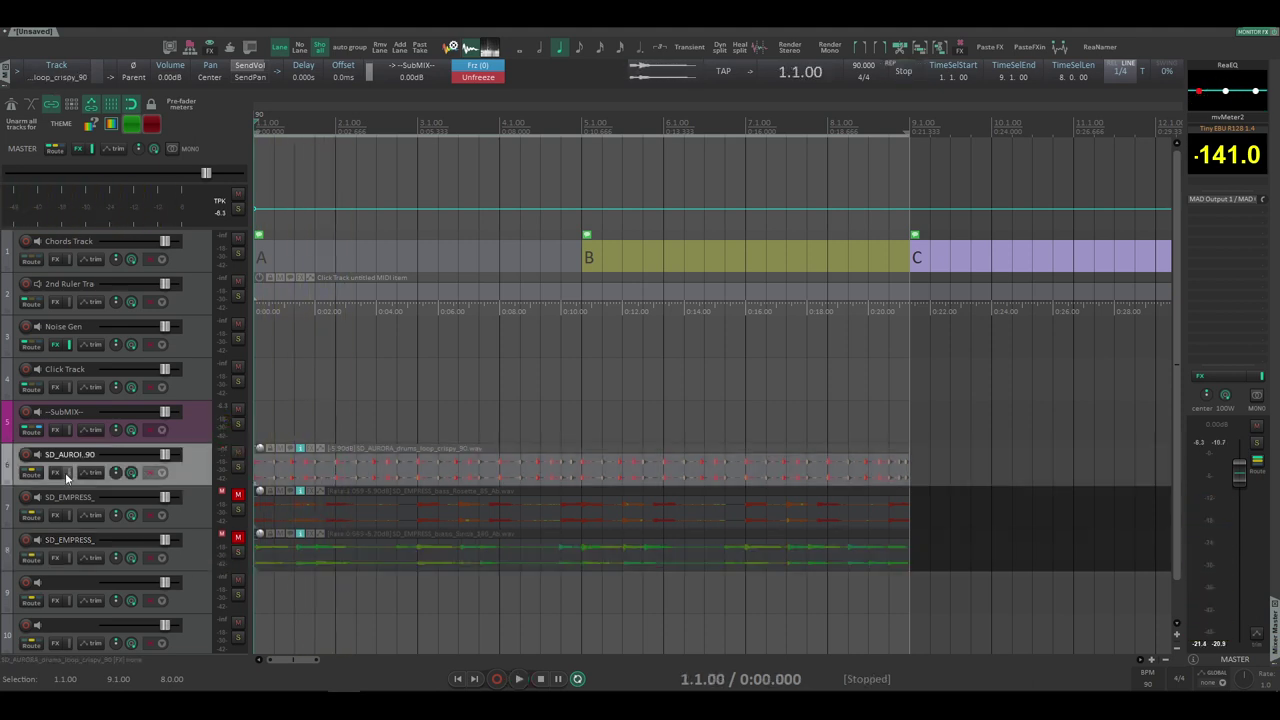
Insert the UniChannel plug-in on the drum loop track and switch its preamp through the BR, US and GE styles.
left_click(55, 472)
double_click(800, 145)
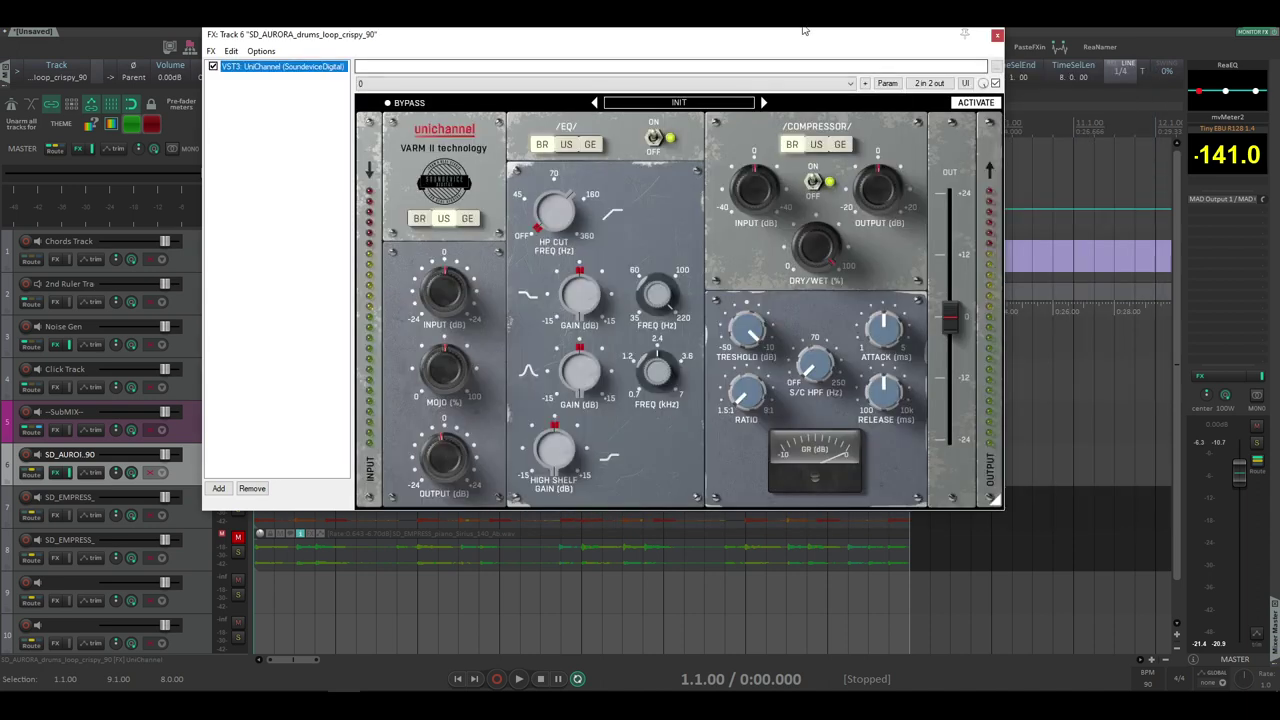
left_click_drag(806, 34, 790, 49)
left_click(402, 238)
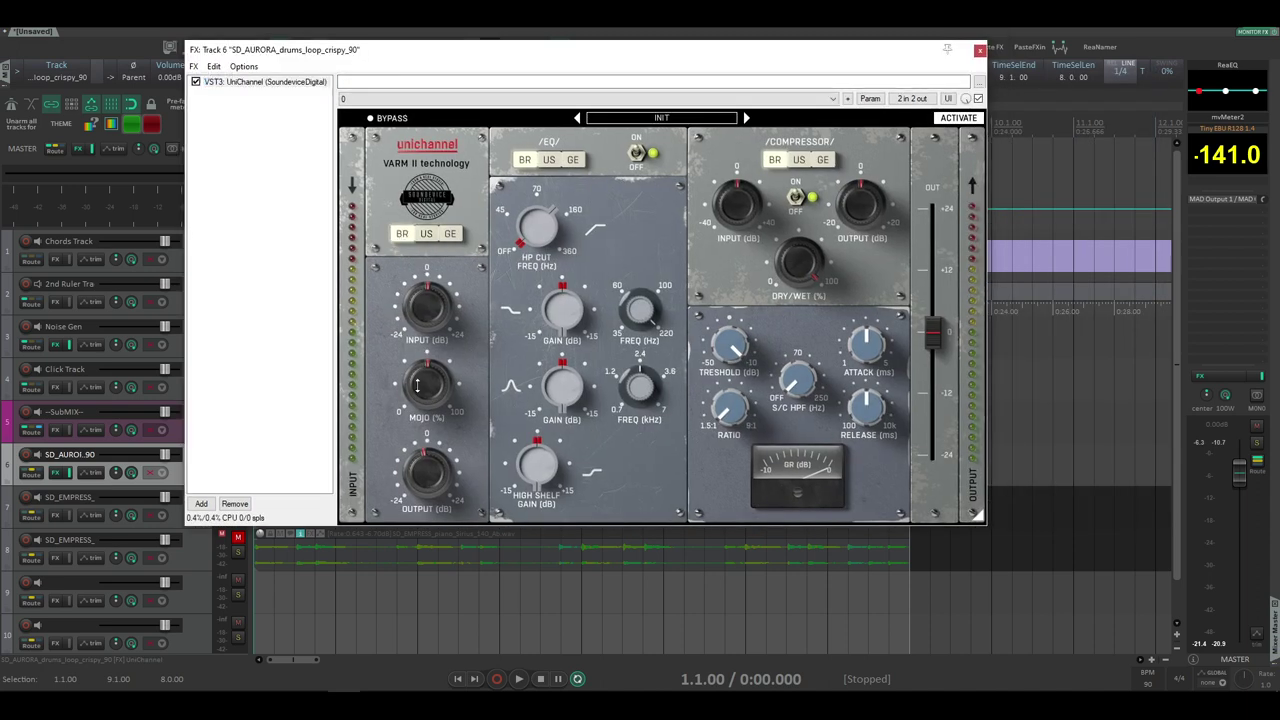
left_click(427, 236)
Preview the plug-in interface at 75% and 150% size, and restore it to 100%.
right_click(352, 154)
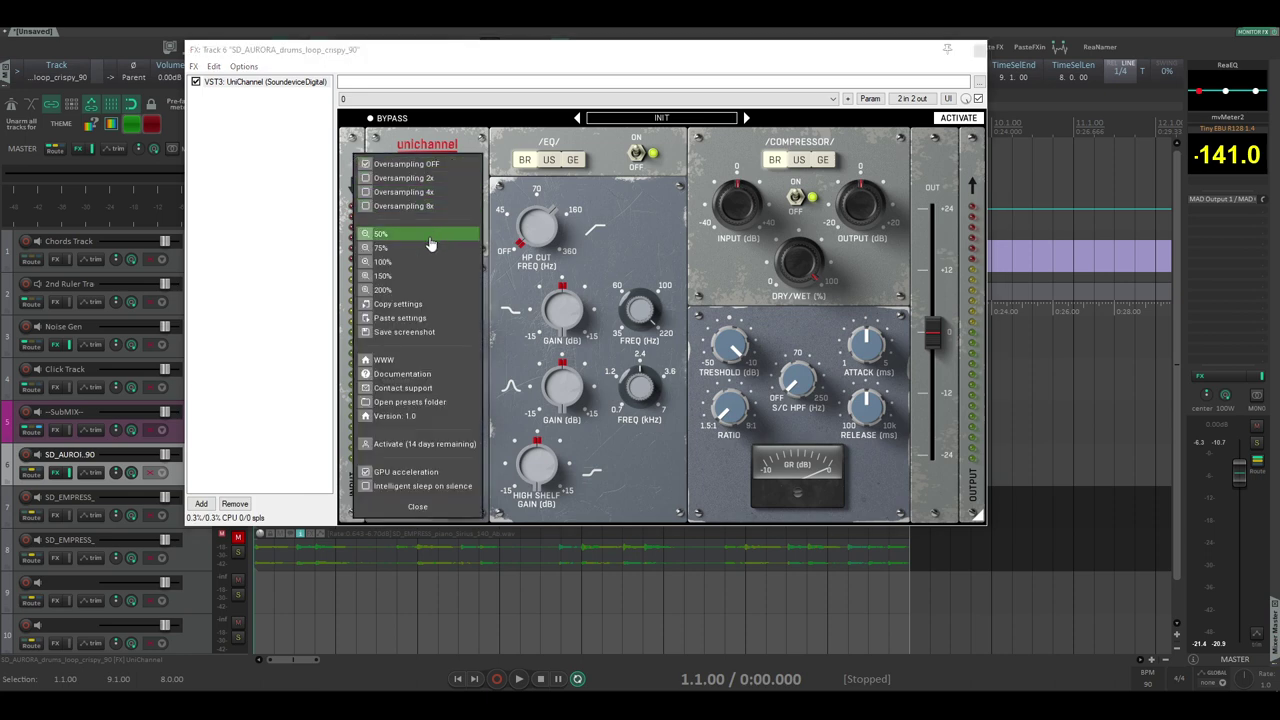
left_click(393, 264)
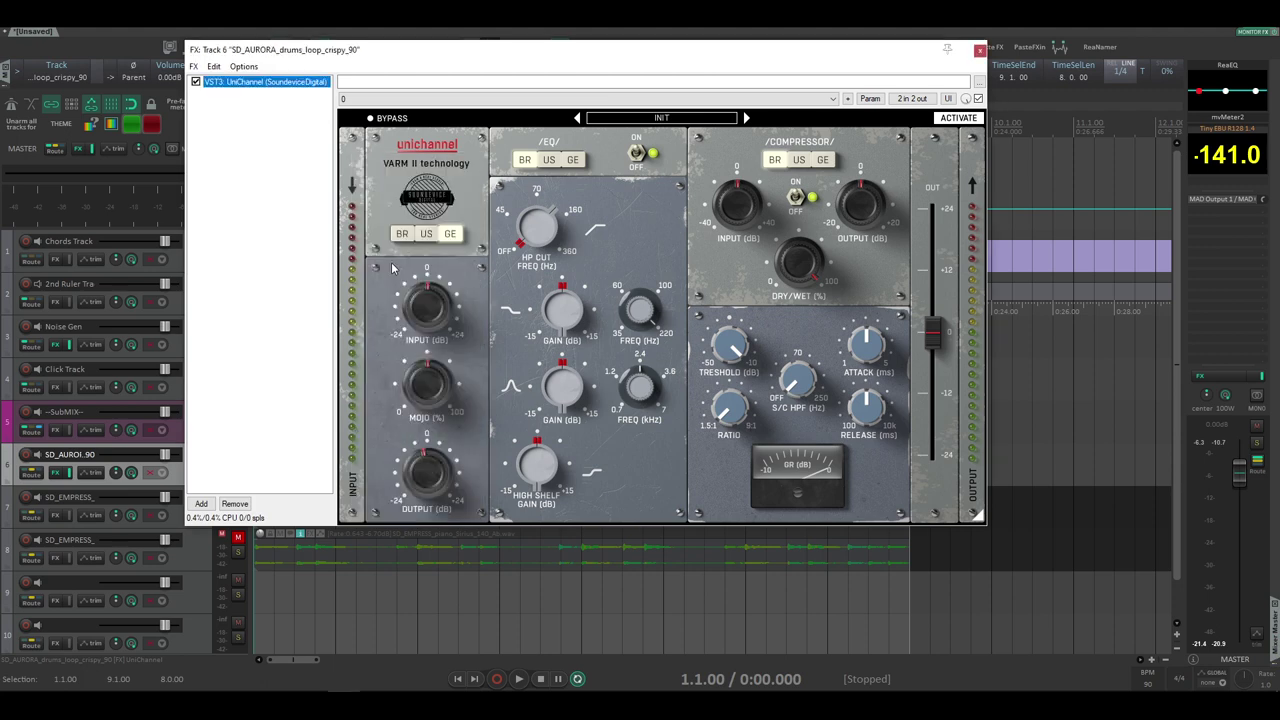
right_click(354, 168)
left_click(400, 246)
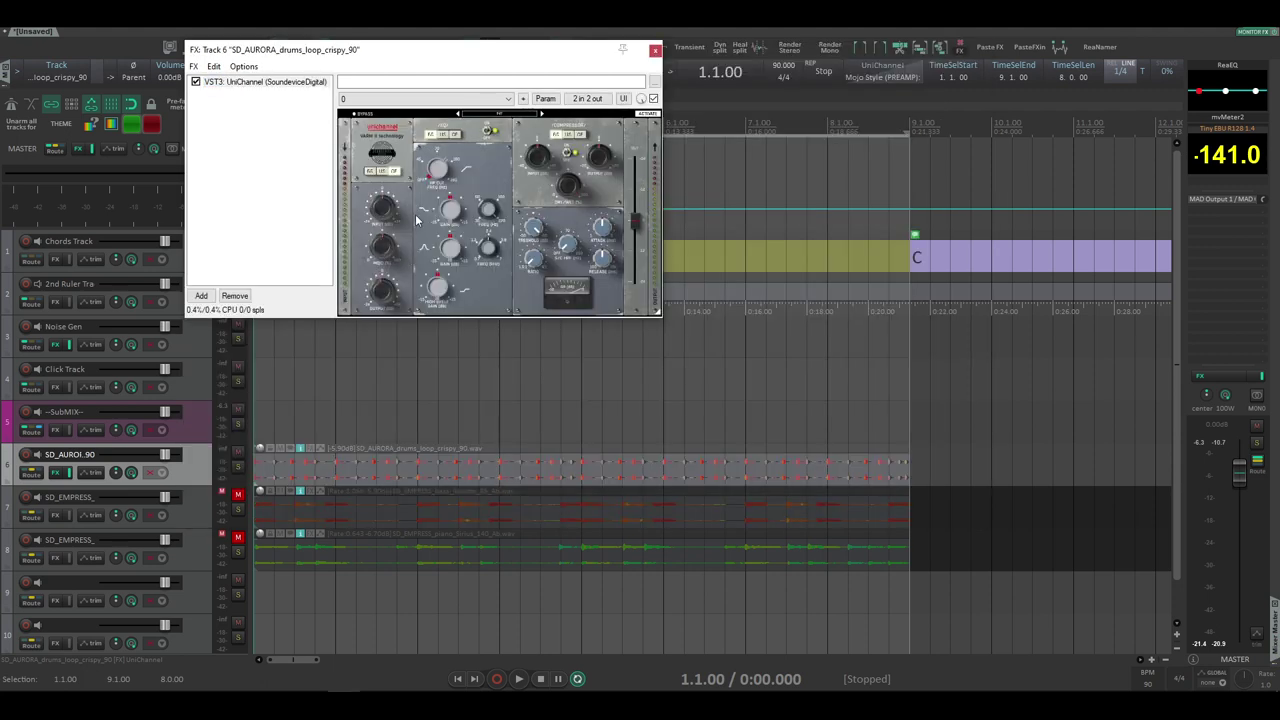
right_click(350, 143)
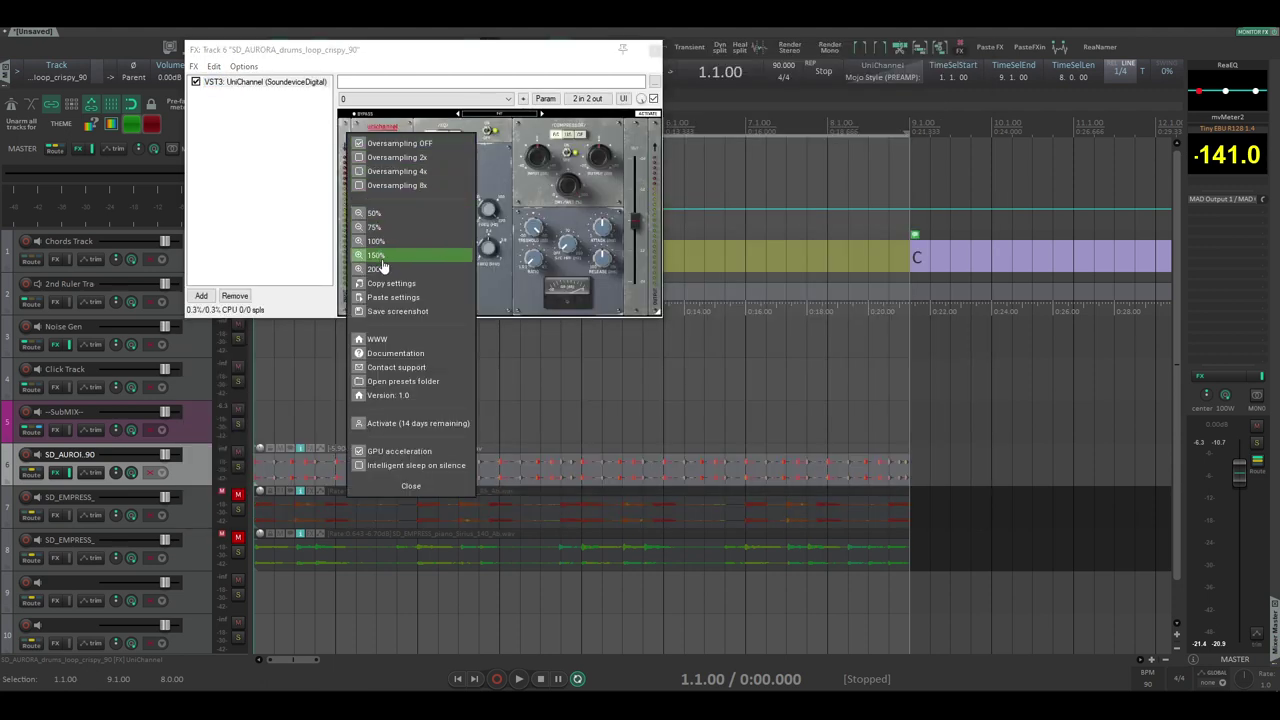
left_click(391, 263)
right_click(331, 145)
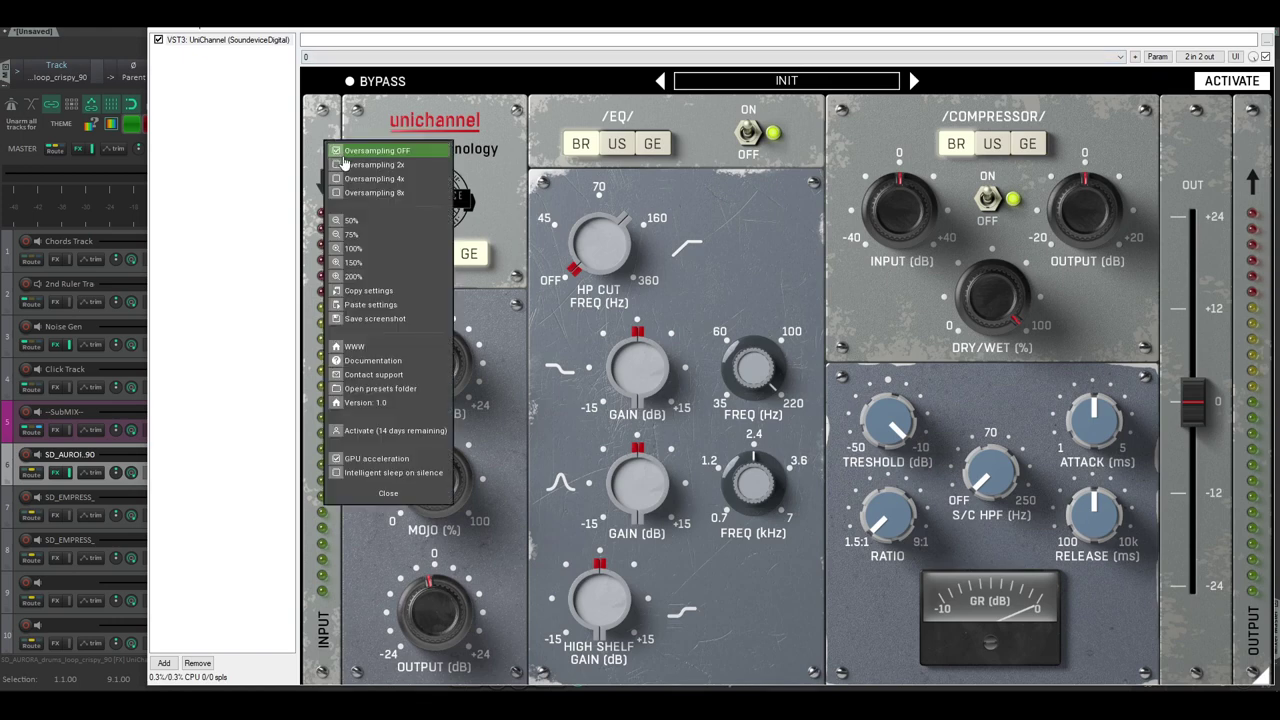
left_click(362, 248)
Cycle the EQ section through its US, GE and BR models, ending on US.
left_click(511, 118)
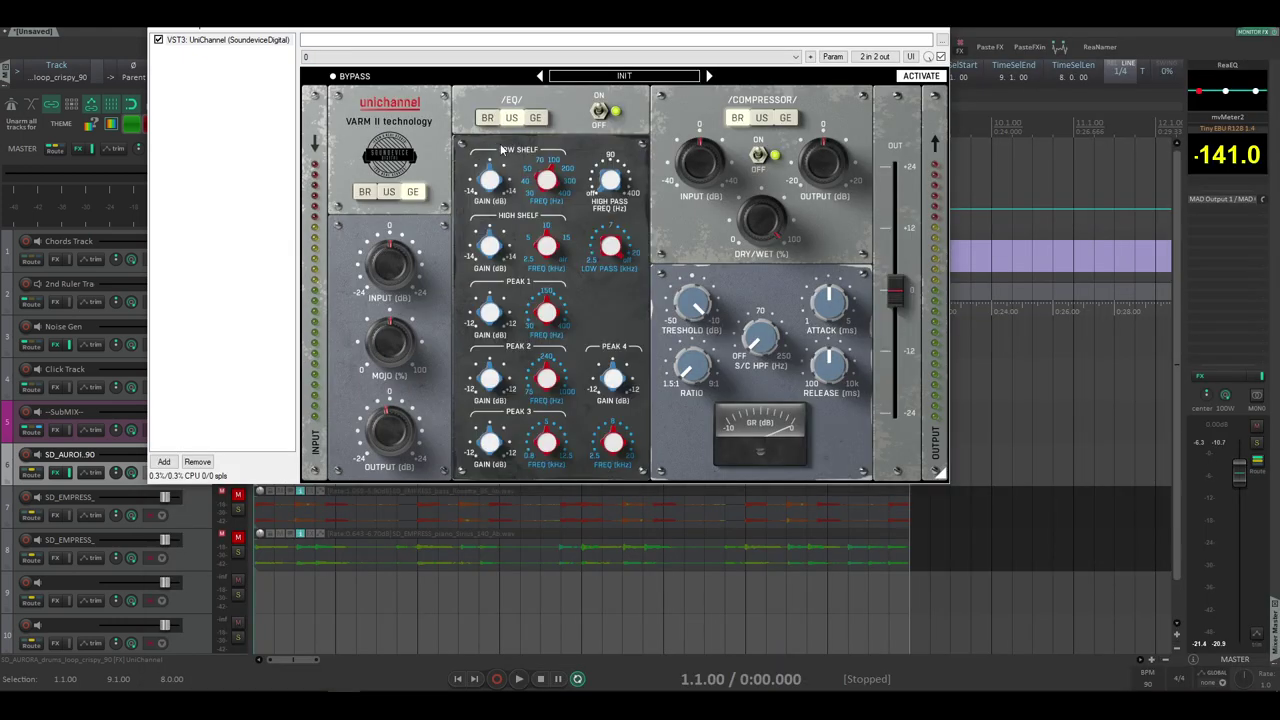
left_click(536, 118)
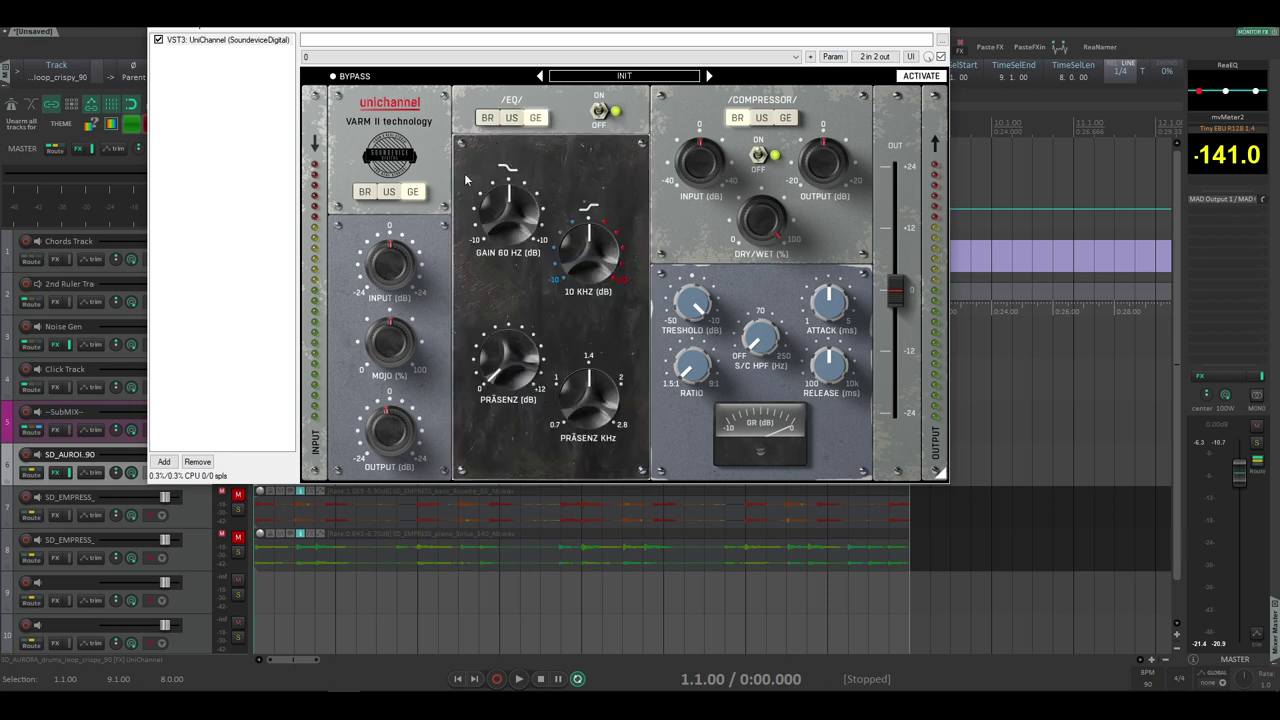
left_click(488, 118)
left_click(511, 118)
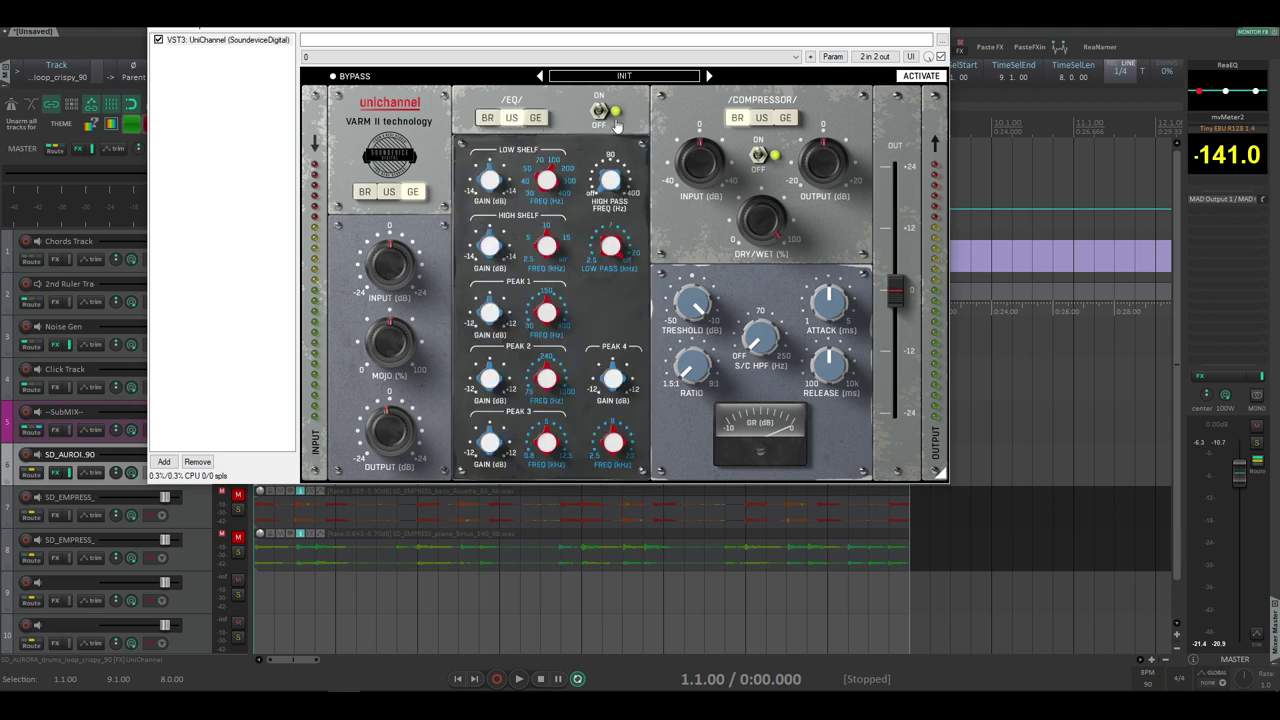
Cycle the compressor section through US and GE back to BR, and toggle it off and on.
left_click(761, 118)
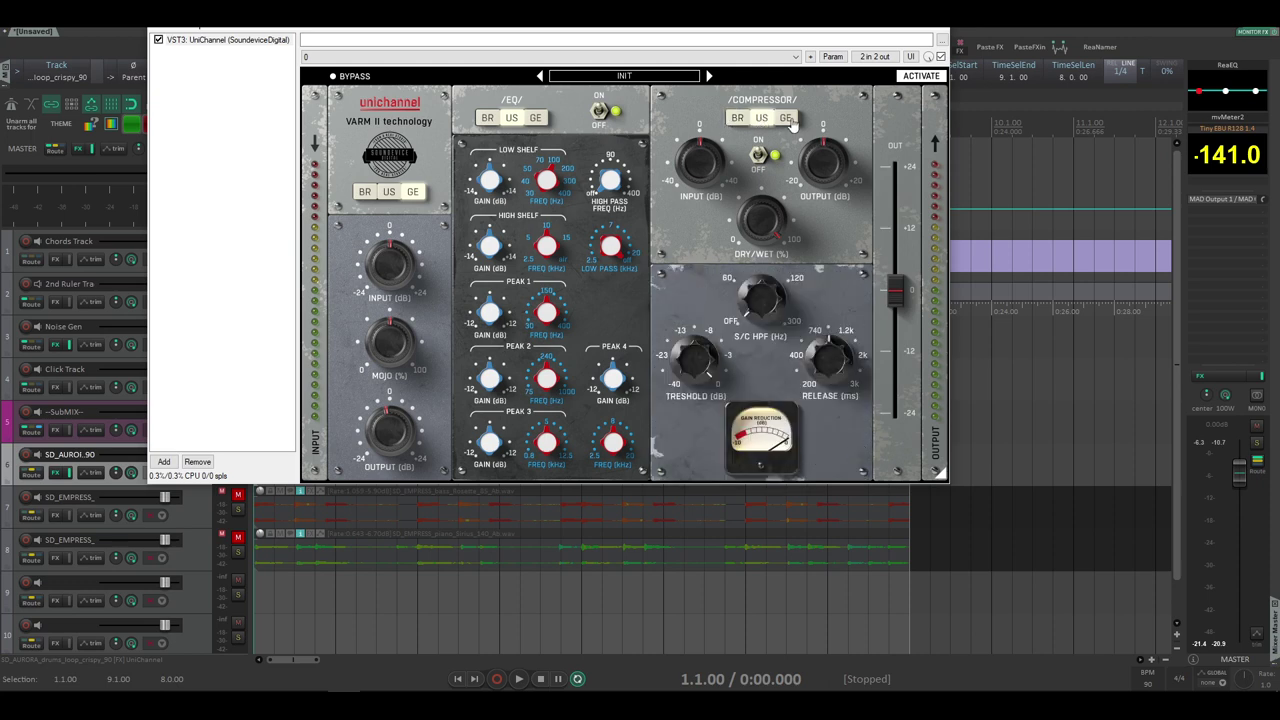
left_click(786, 118)
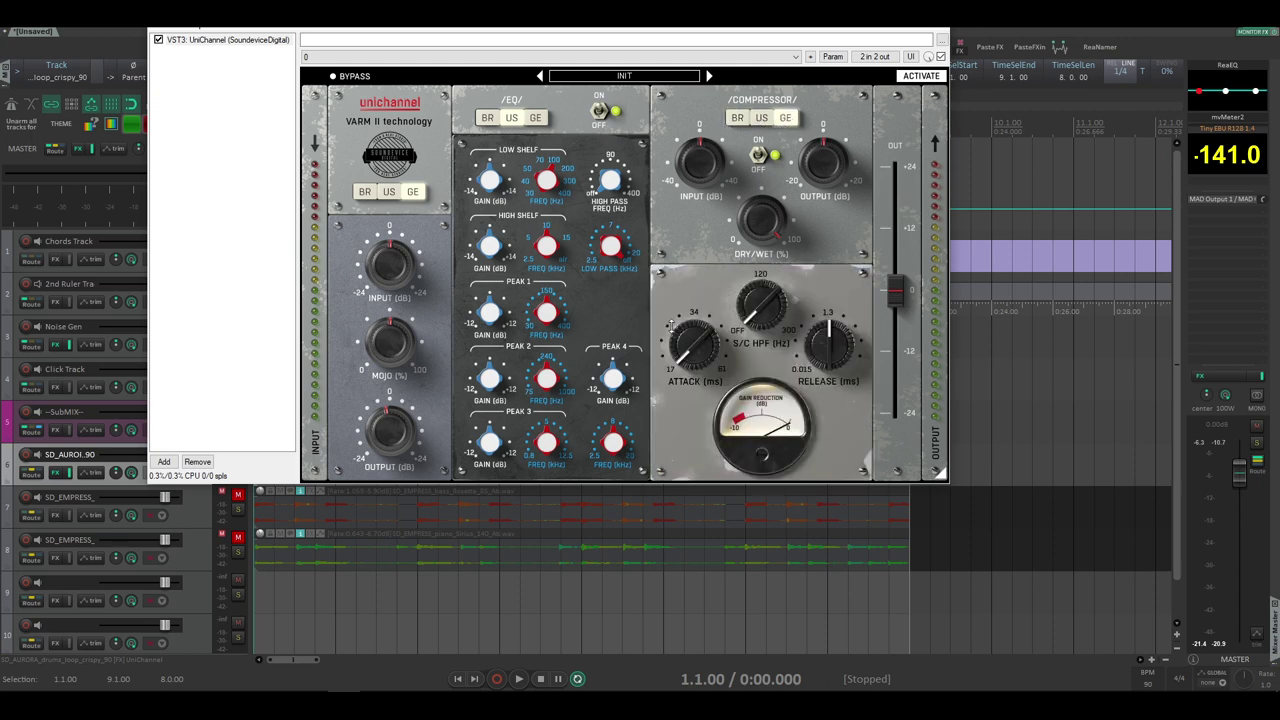
left_click(737, 118)
left_click(760, 157)
left_click(760, 157)
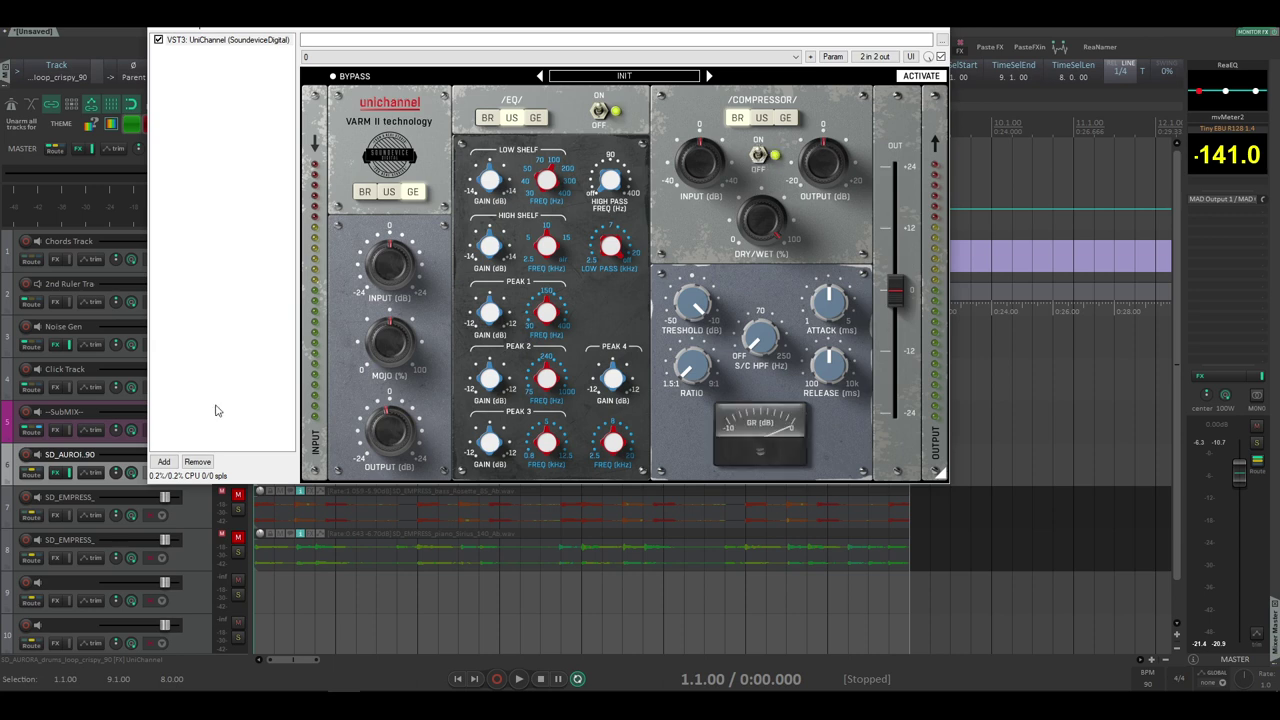
Try 2x and 4x oversampling in UniChannel, and turn oversampling off again.
left_click(318, 108)
left_click(351, 147)
left_click(320, 110)
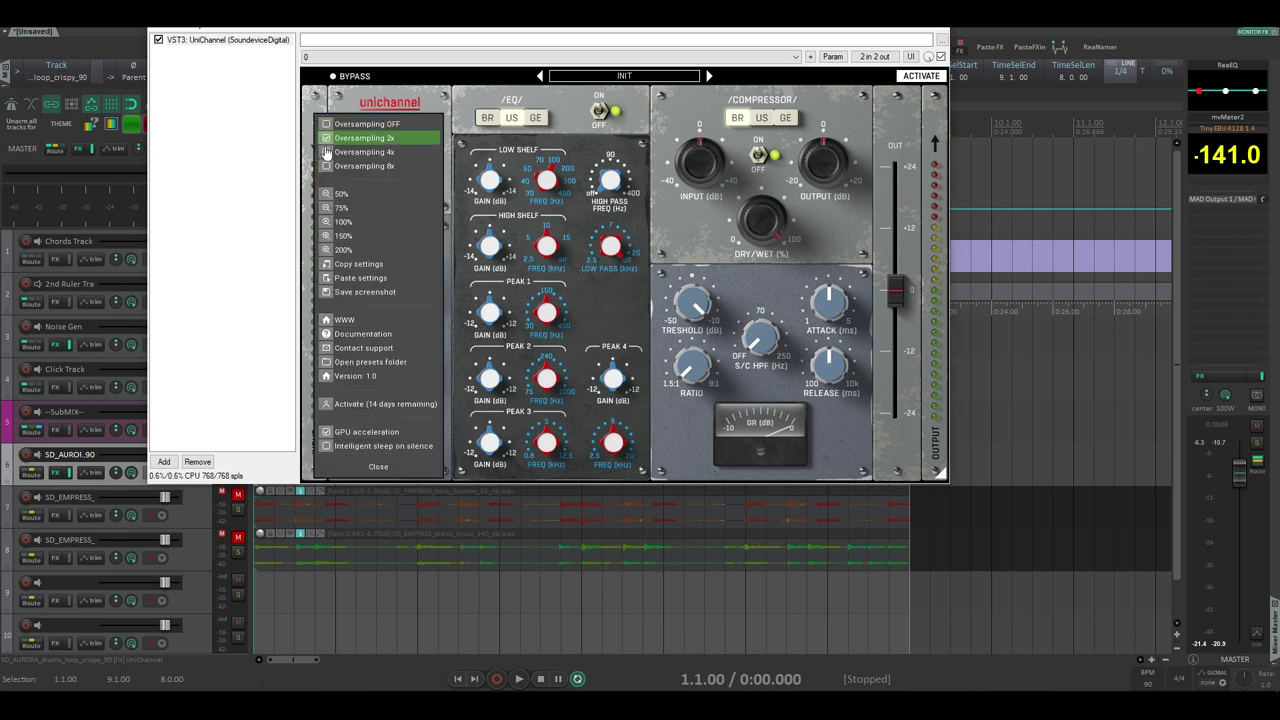
left_click(350, 158)
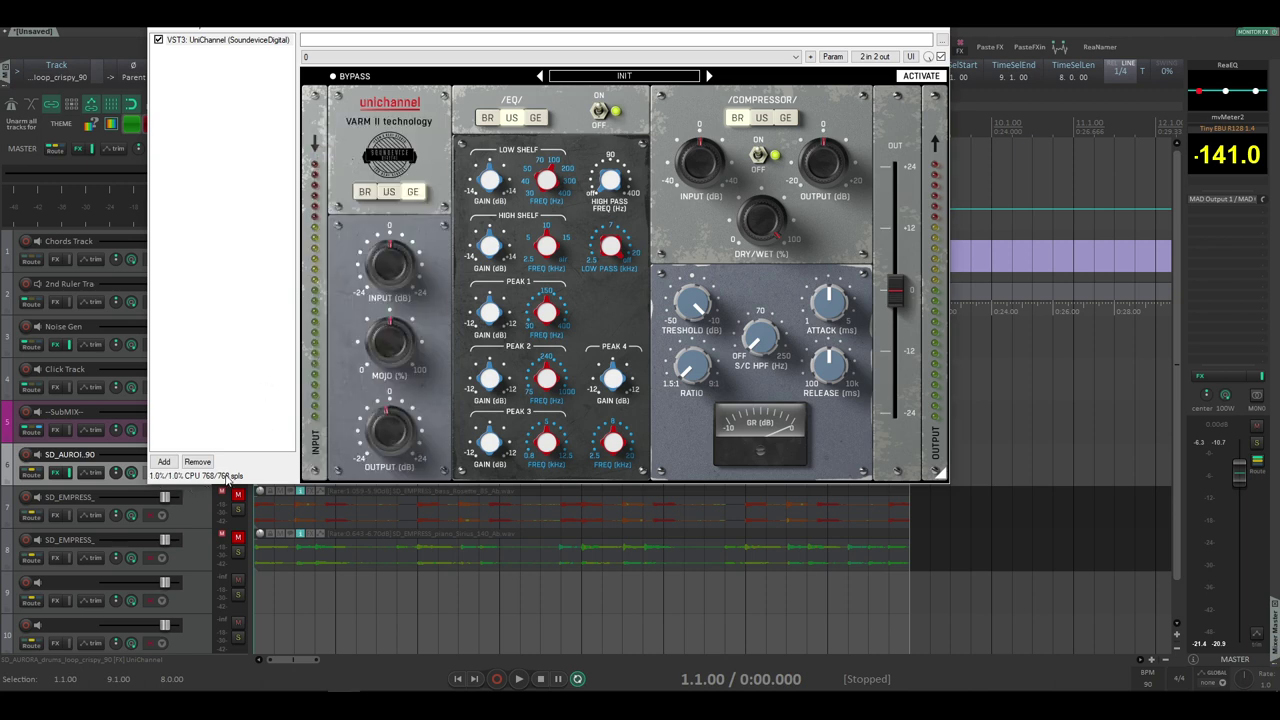
left_click(313, 118)
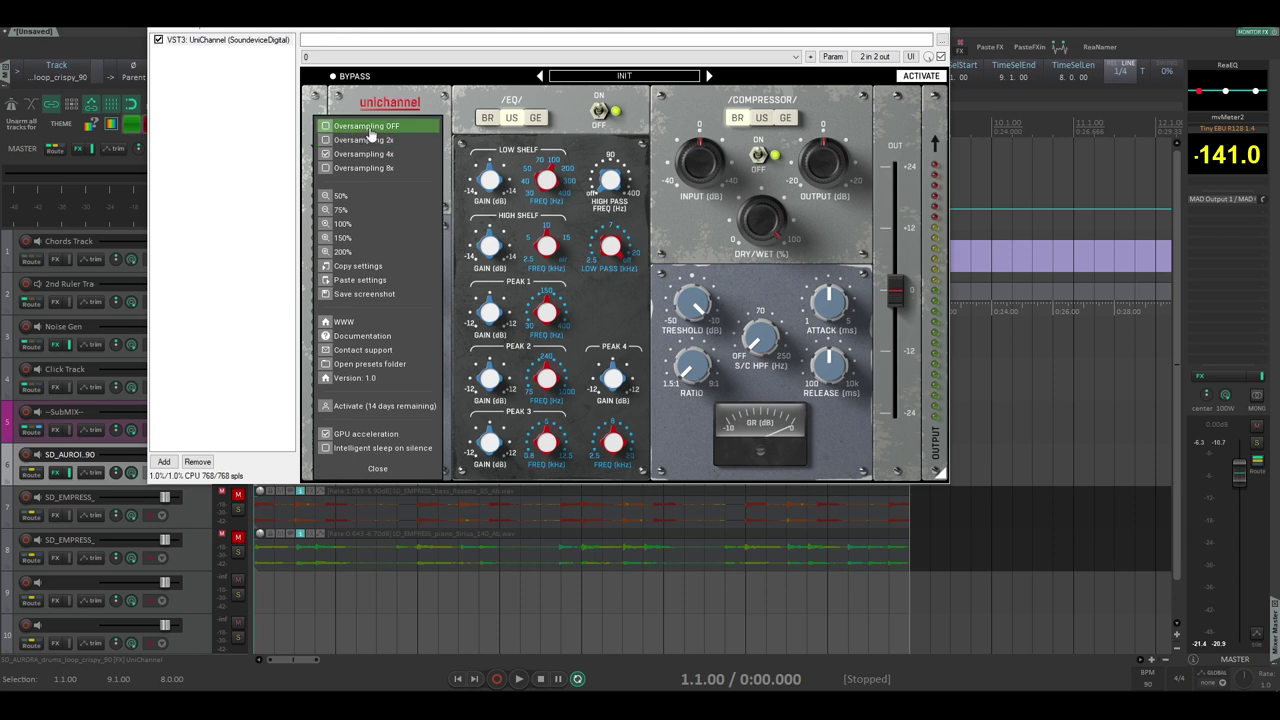
left_click(438, 122)
Browse UniChannel's preset folders, including Bass, Drums, Guitar, Master Bus, Other and Vocals, and close the preset browser.
left_click(630, 76)
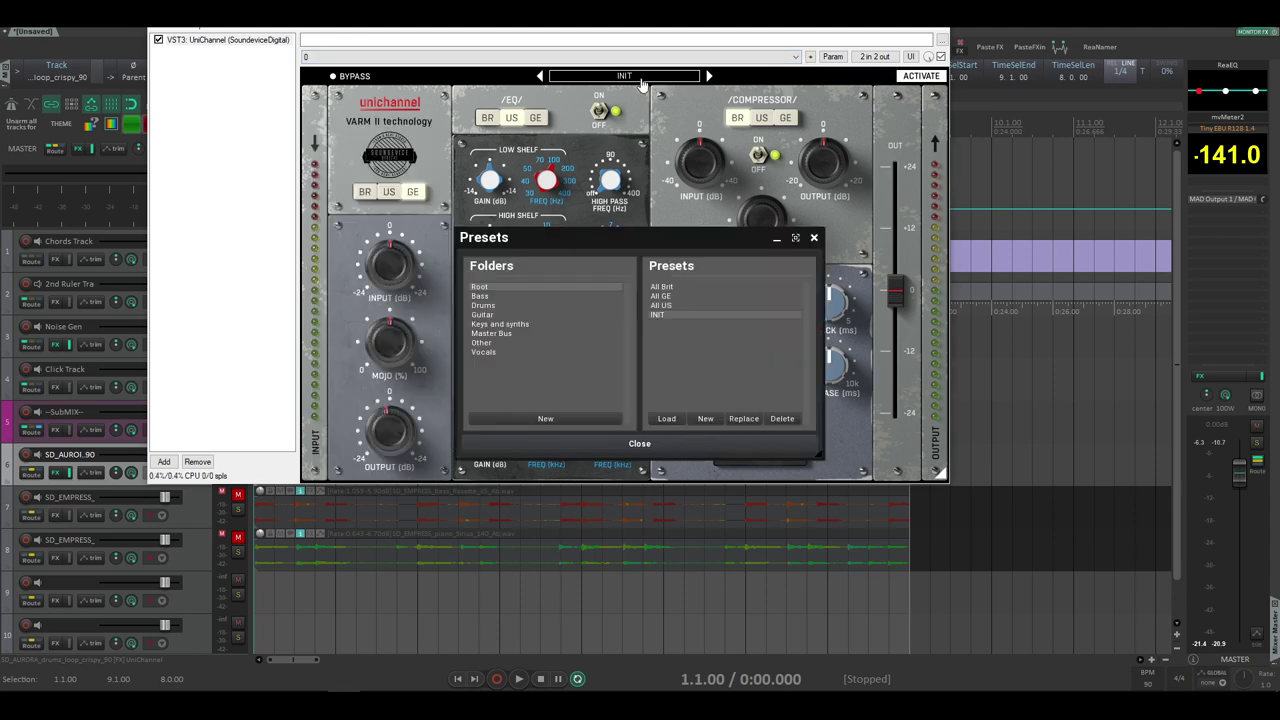
left_click(487, 297)
left_click(489, 306)
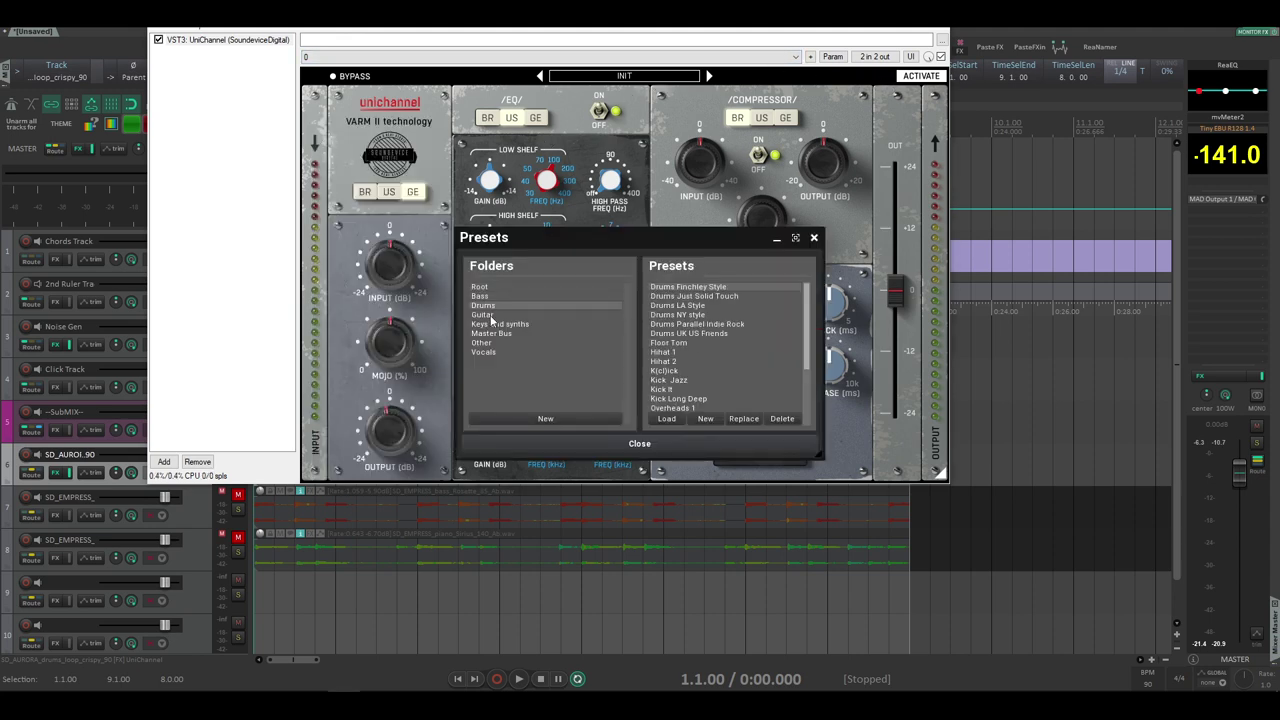
left_click(491, 315)
left_click(490, 333)
left_click(488, 343)
left_click(487, 351)
left_click(482, 288)
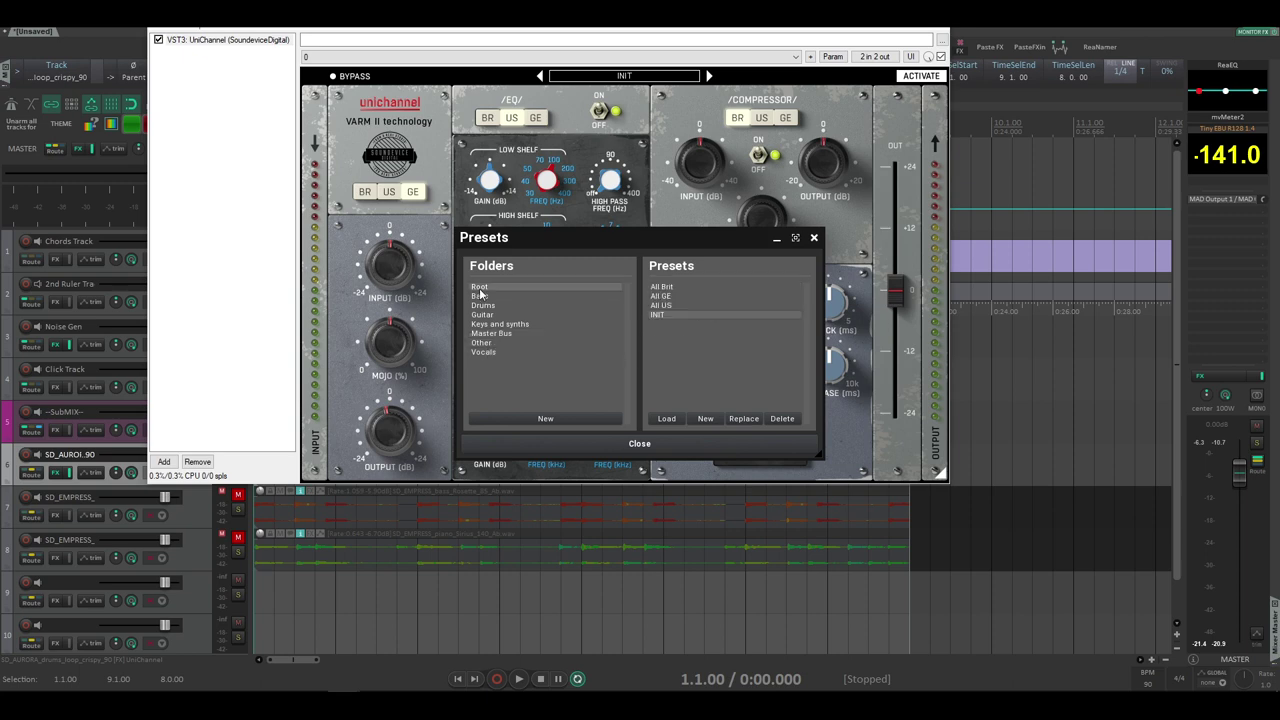
left_click(814, 238)
Play the drum loop and compare its sound with UniChannel bypassed and active.
left_click_drag(540, 14, 644, 27)
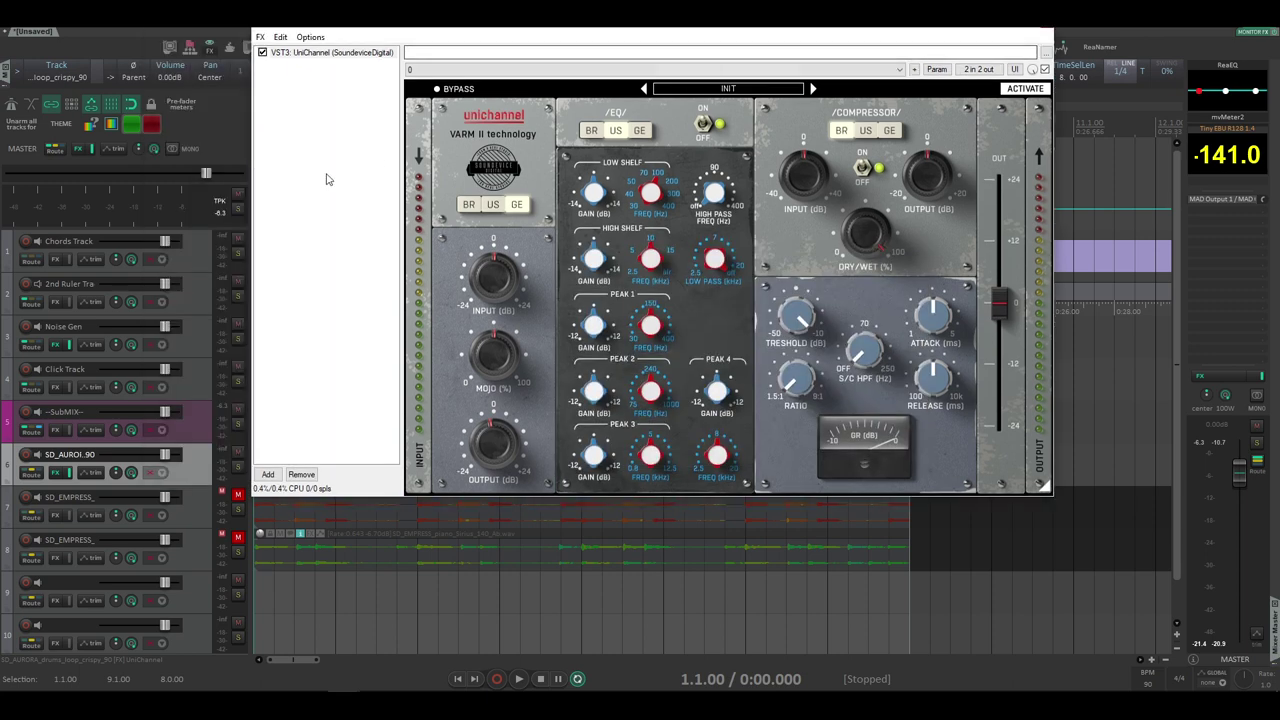
key("space")
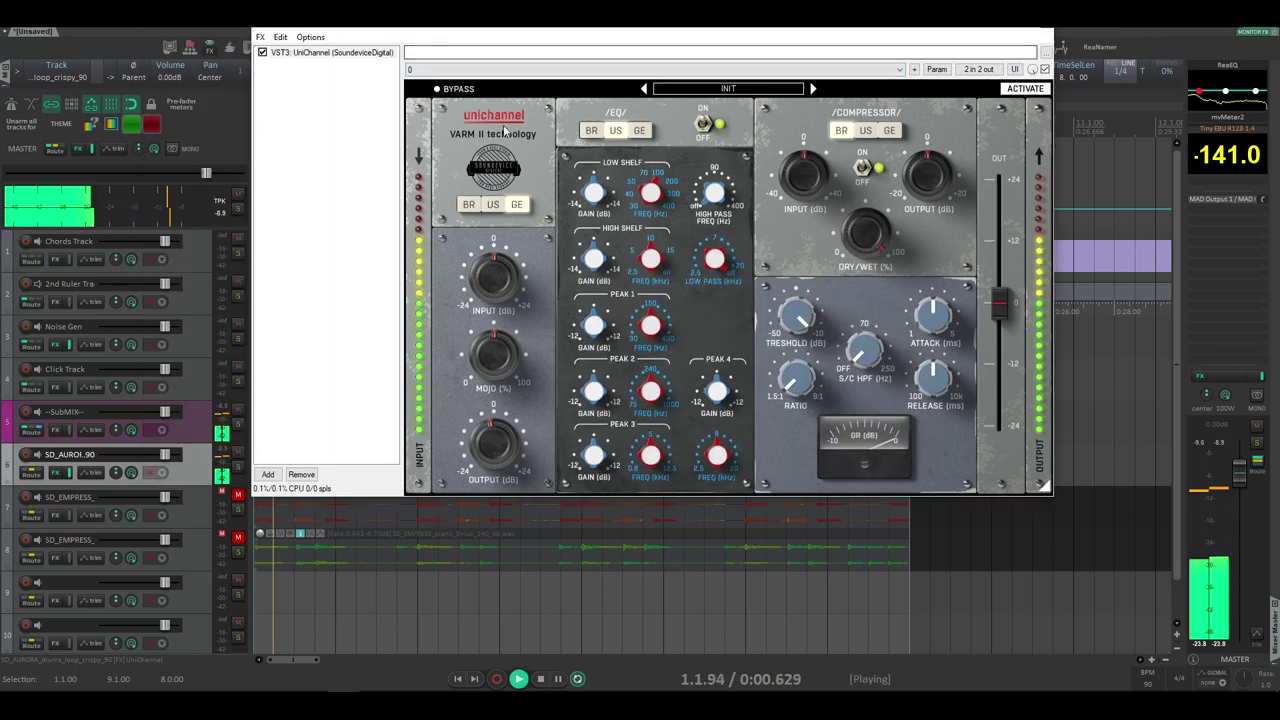
left_click(459, 90)
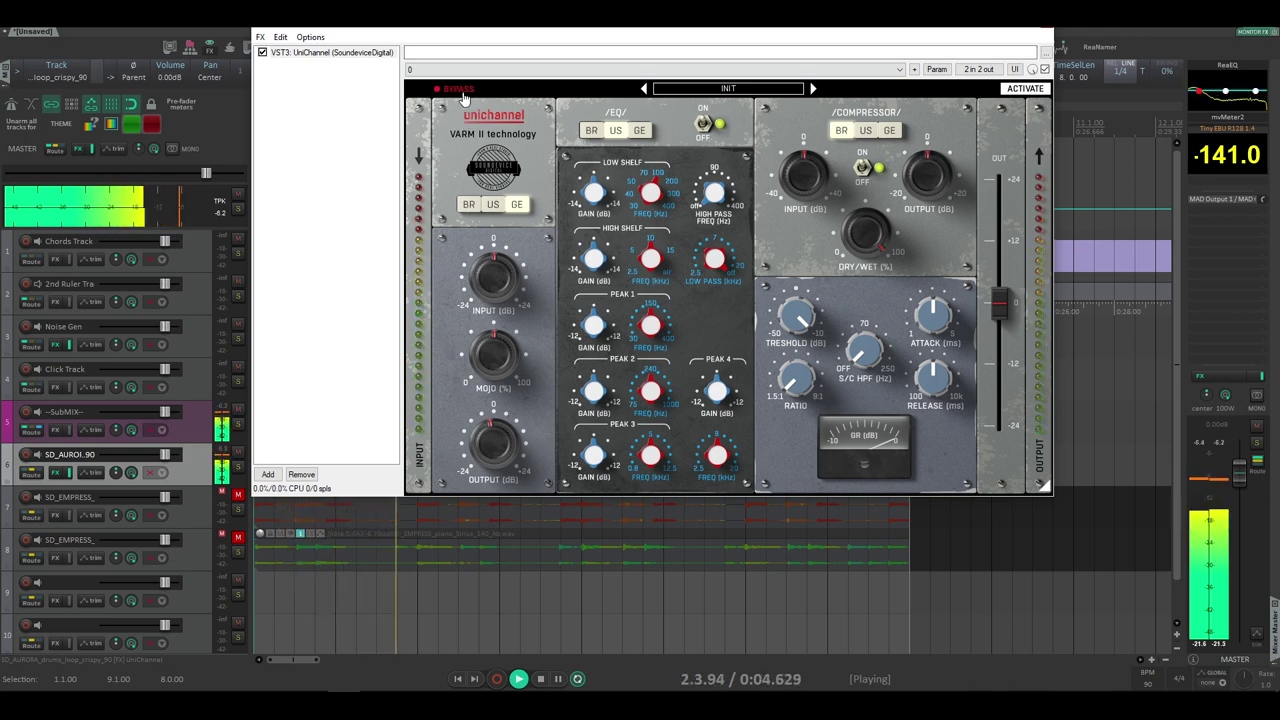
left_click(459, 89)
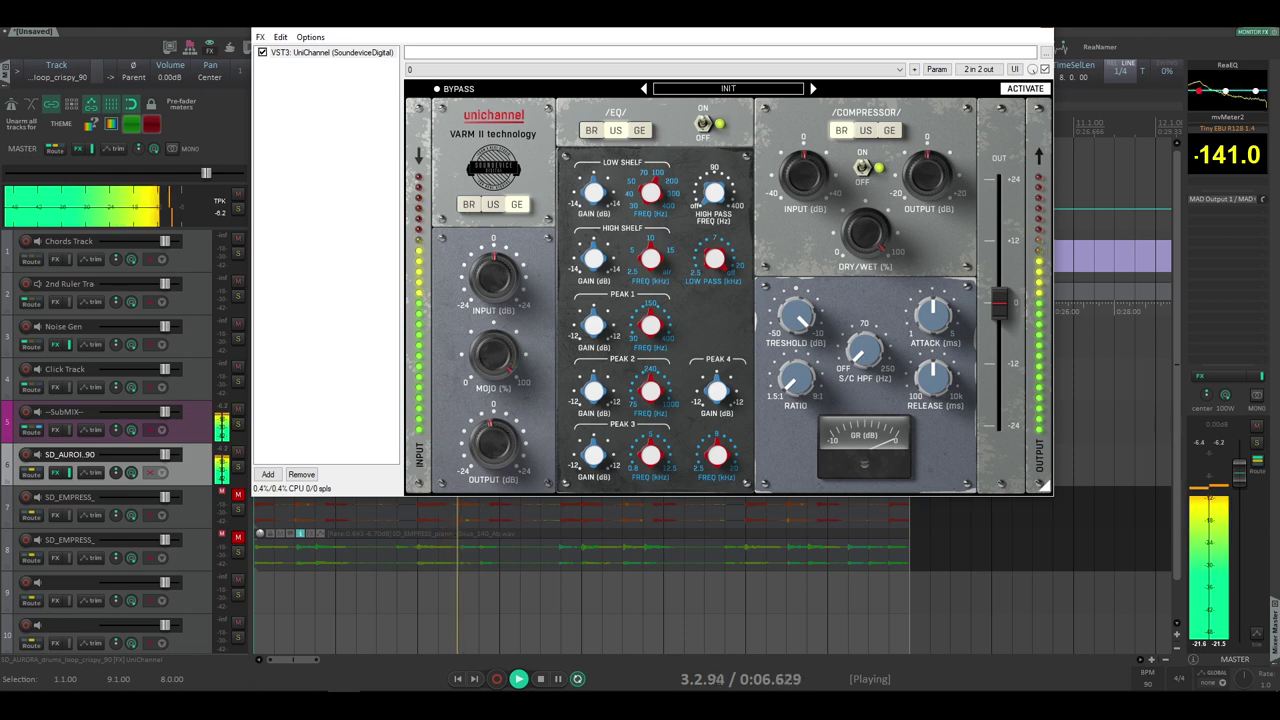
Audition the BR, US and GE preamp styles on the playing loop, and compare the driven GE preamp against the bypassed signal.
left_click(469, 206)
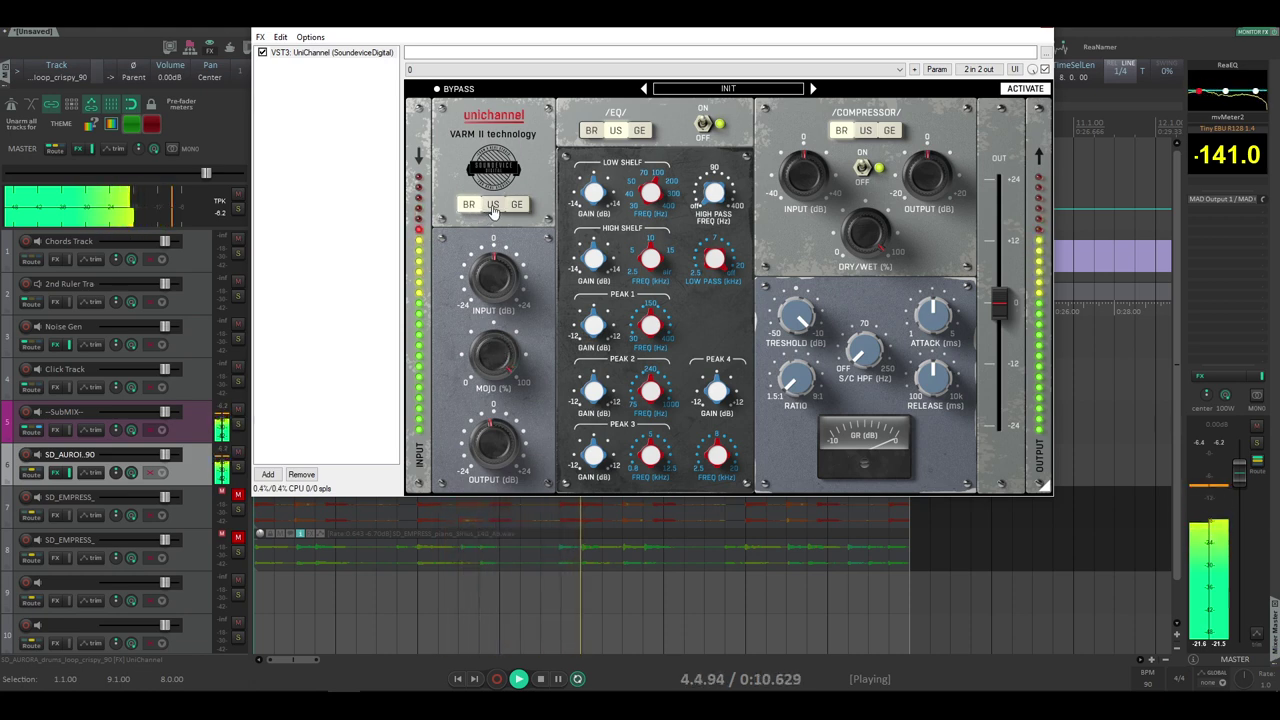
left_click(497, 208)
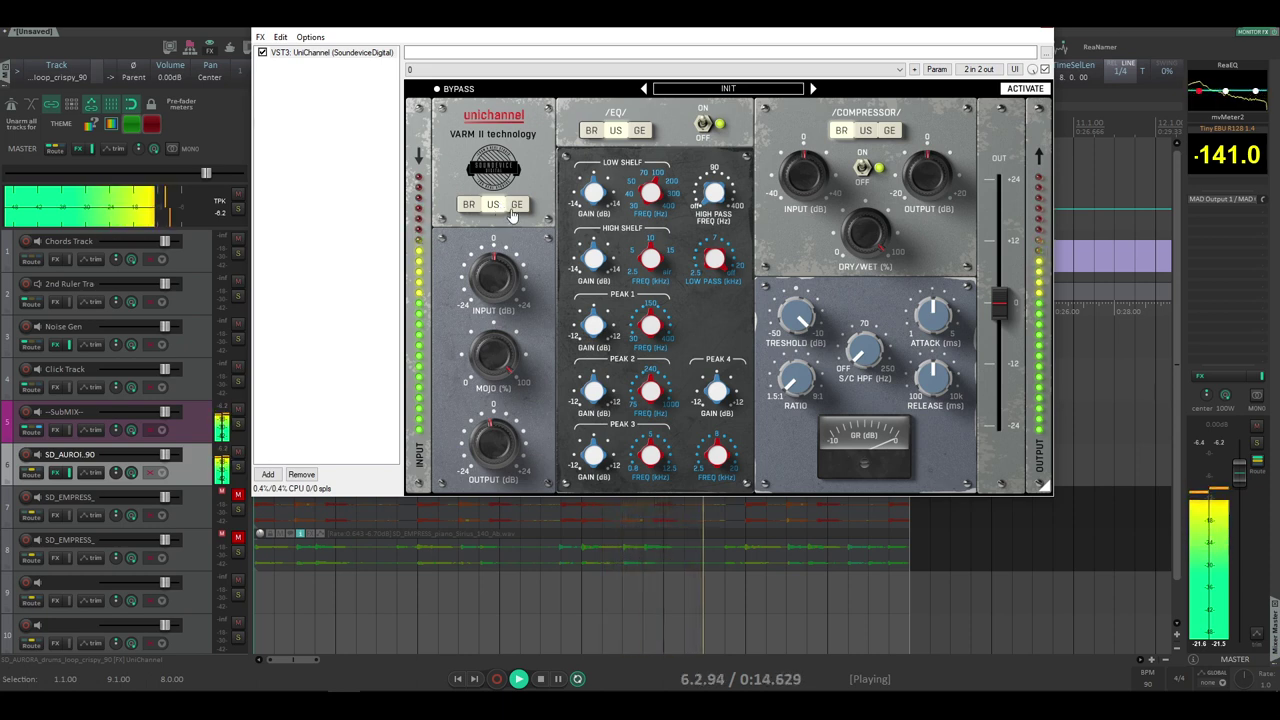
left_click(513, 207)
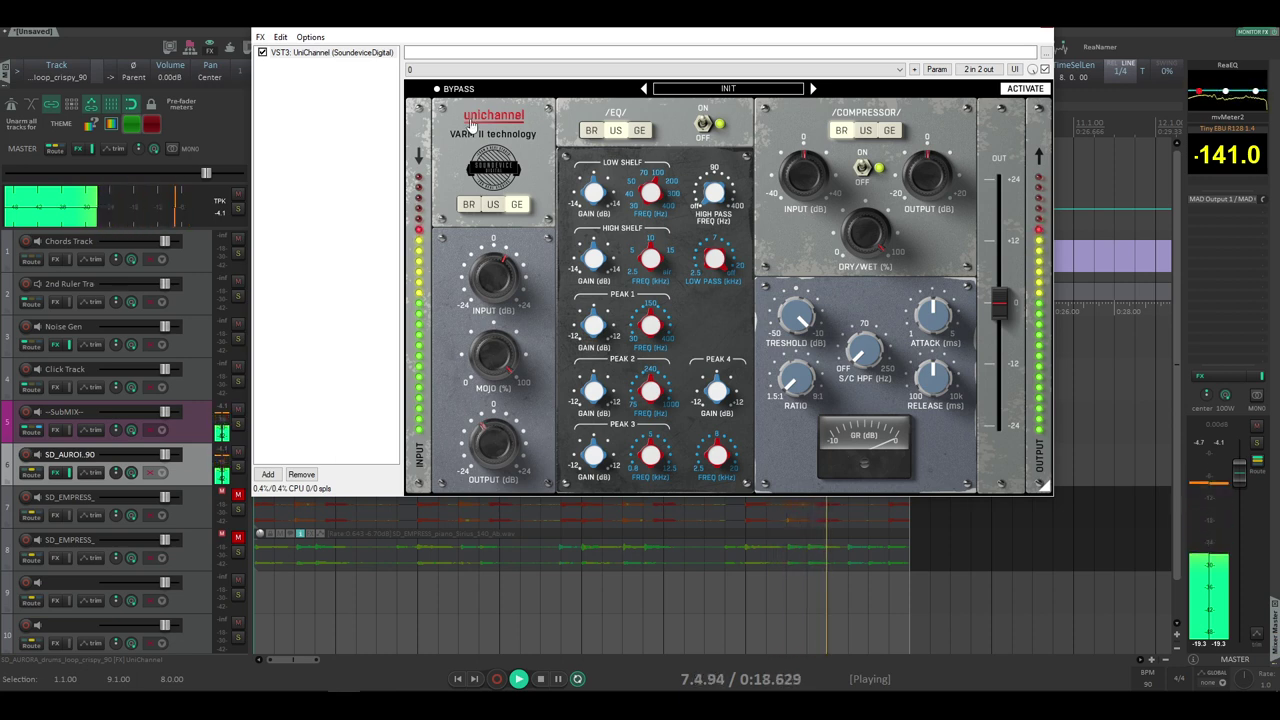
left_click(459, 90)
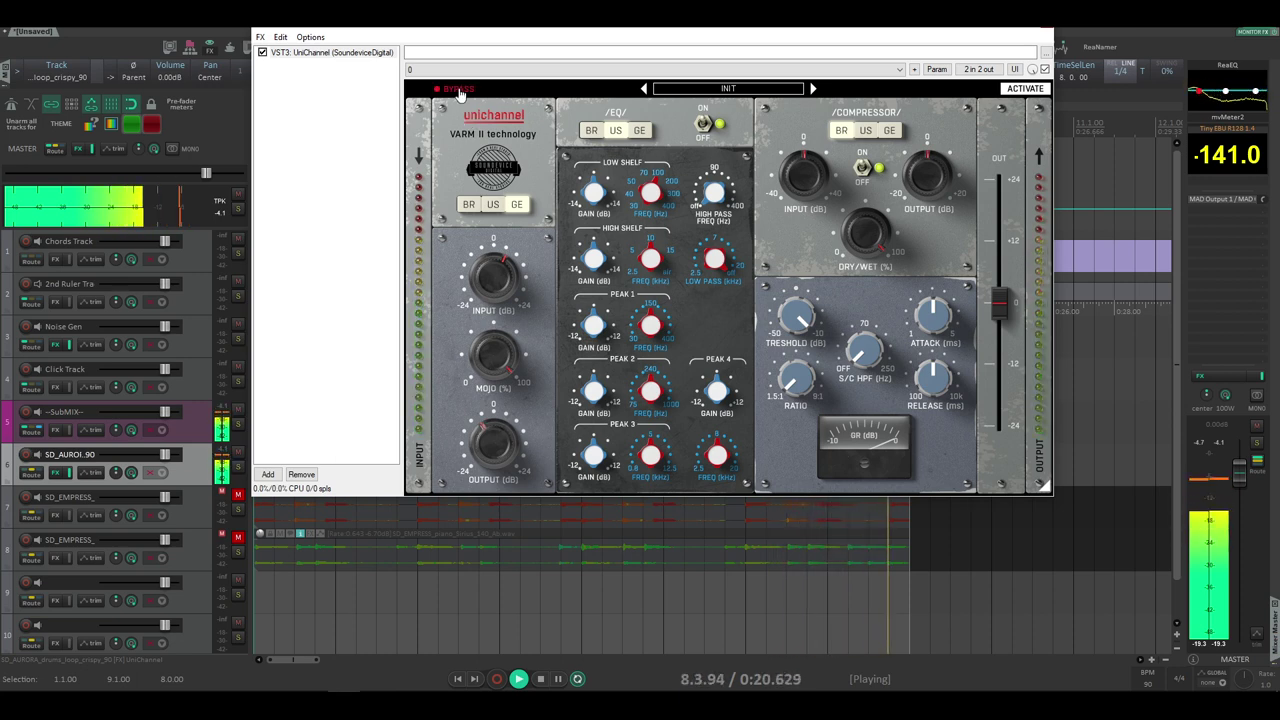
left_click(459, 90)
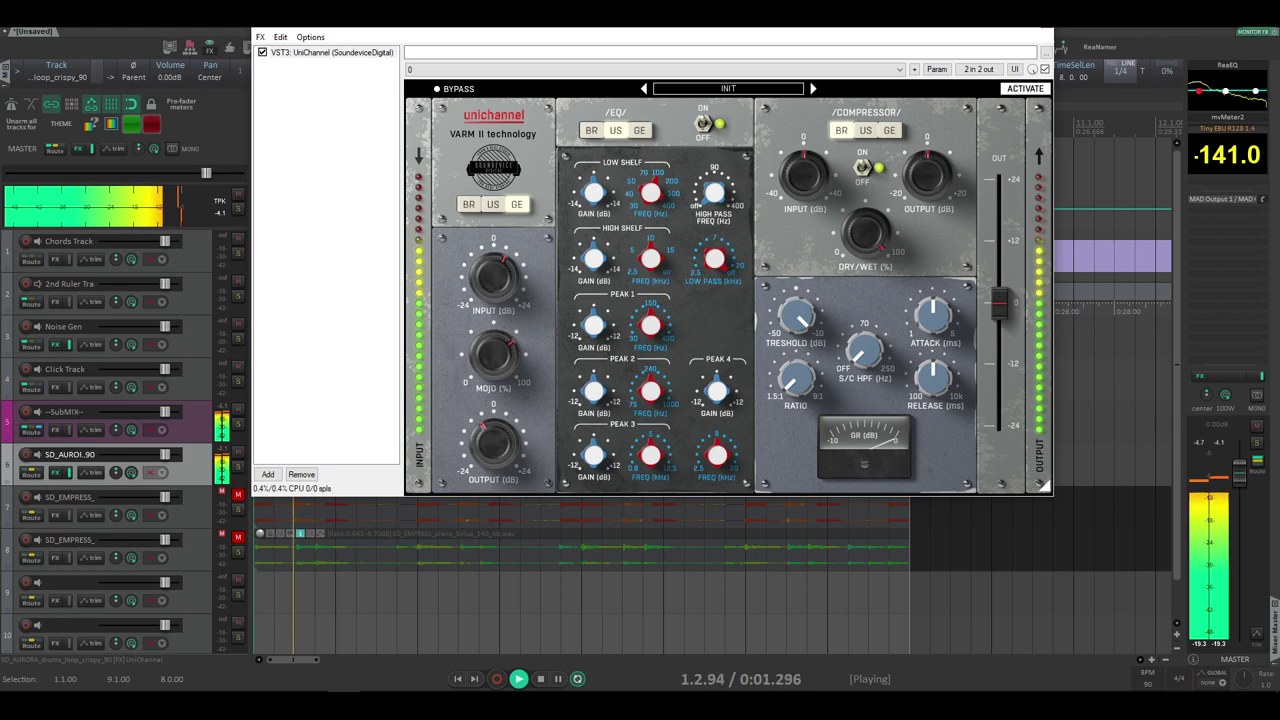
Switch the EQ to BR, raise its mid peak gain to about 0 dB, and return the EQ to the US model.
left_click(591, 130)
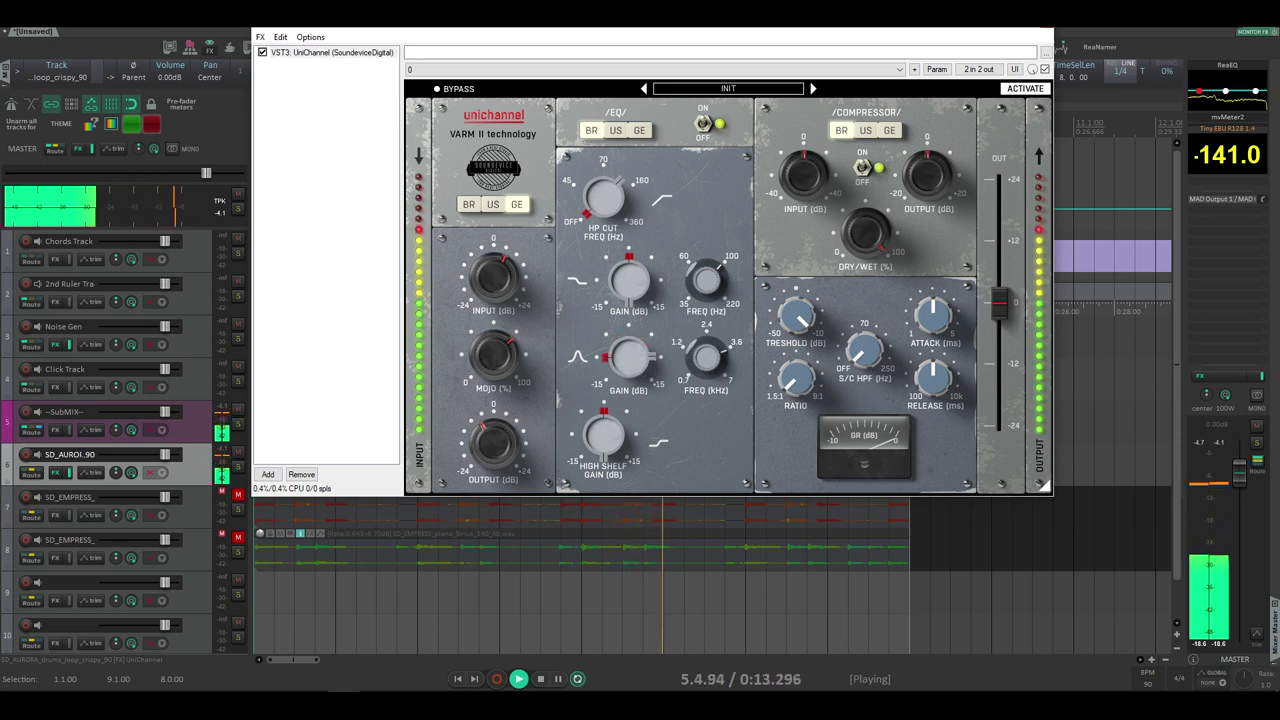
left_click_drag(647, 352, 647, 272)
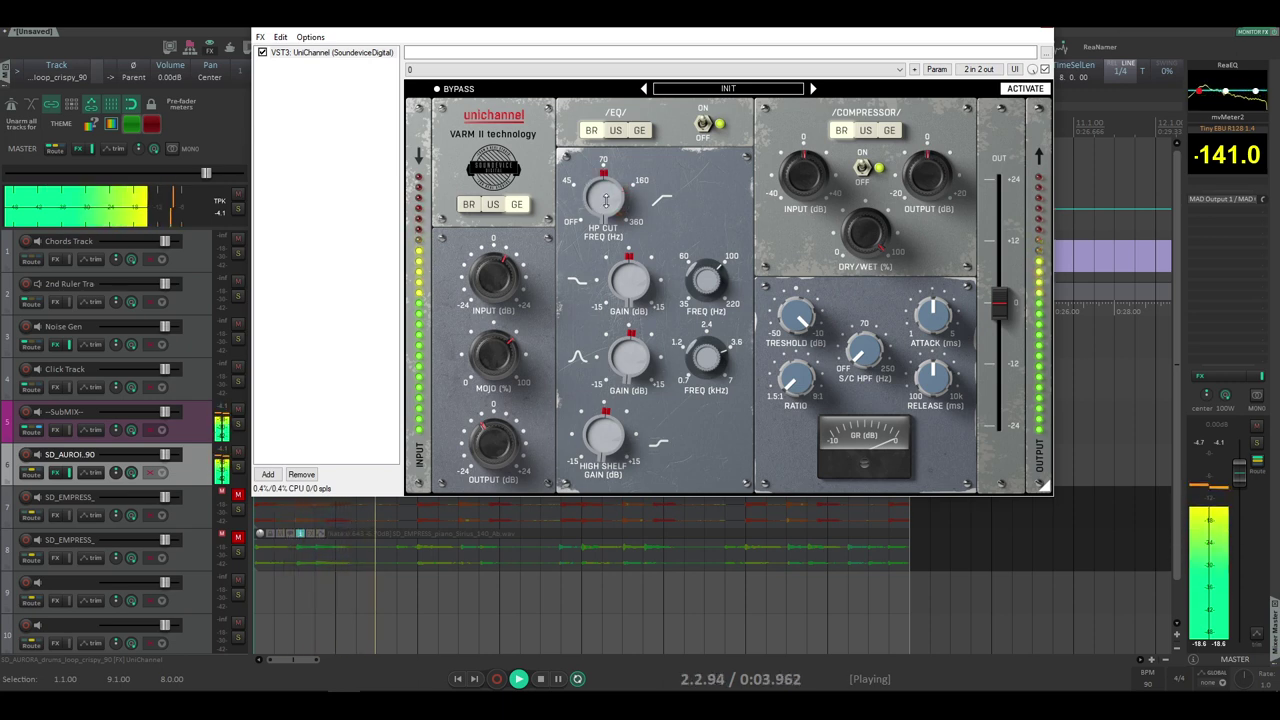
left_click(616, 131)
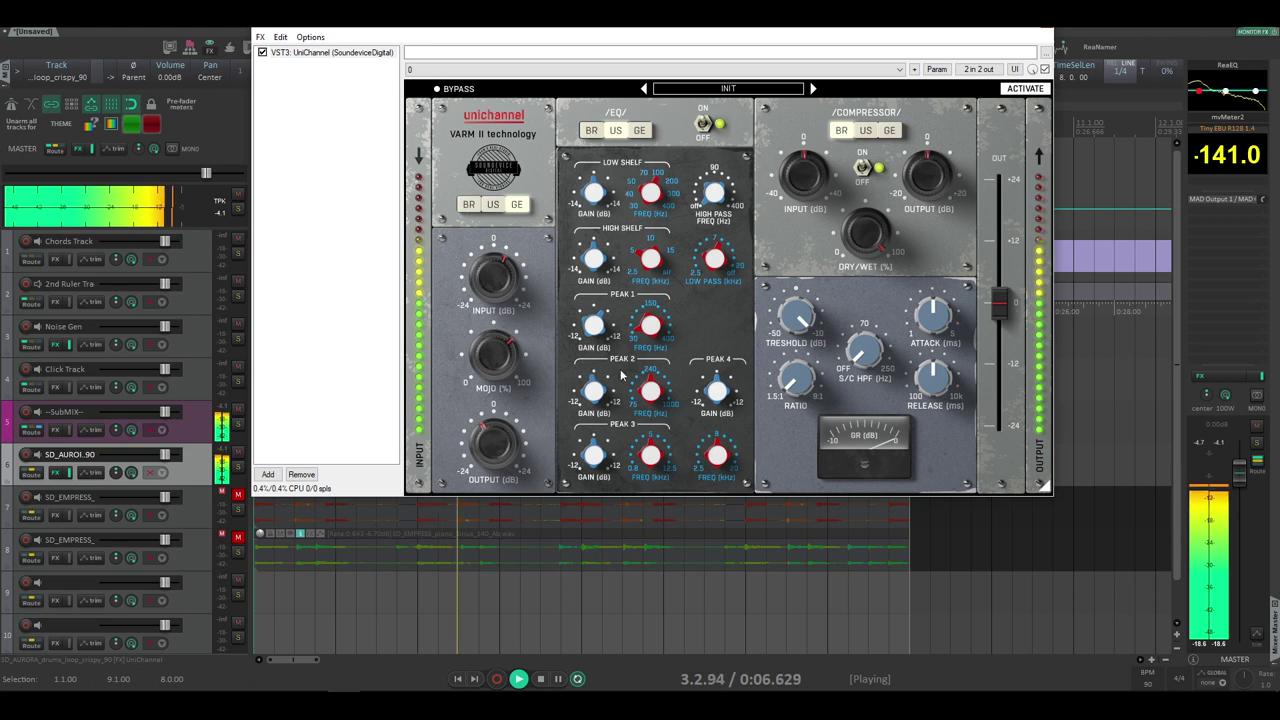
Switch the compressor through US to GE with a 120 Hz sidechain high-pass, and lower the plug-in's output fader to about -5 dB.
left_click(865, 130)
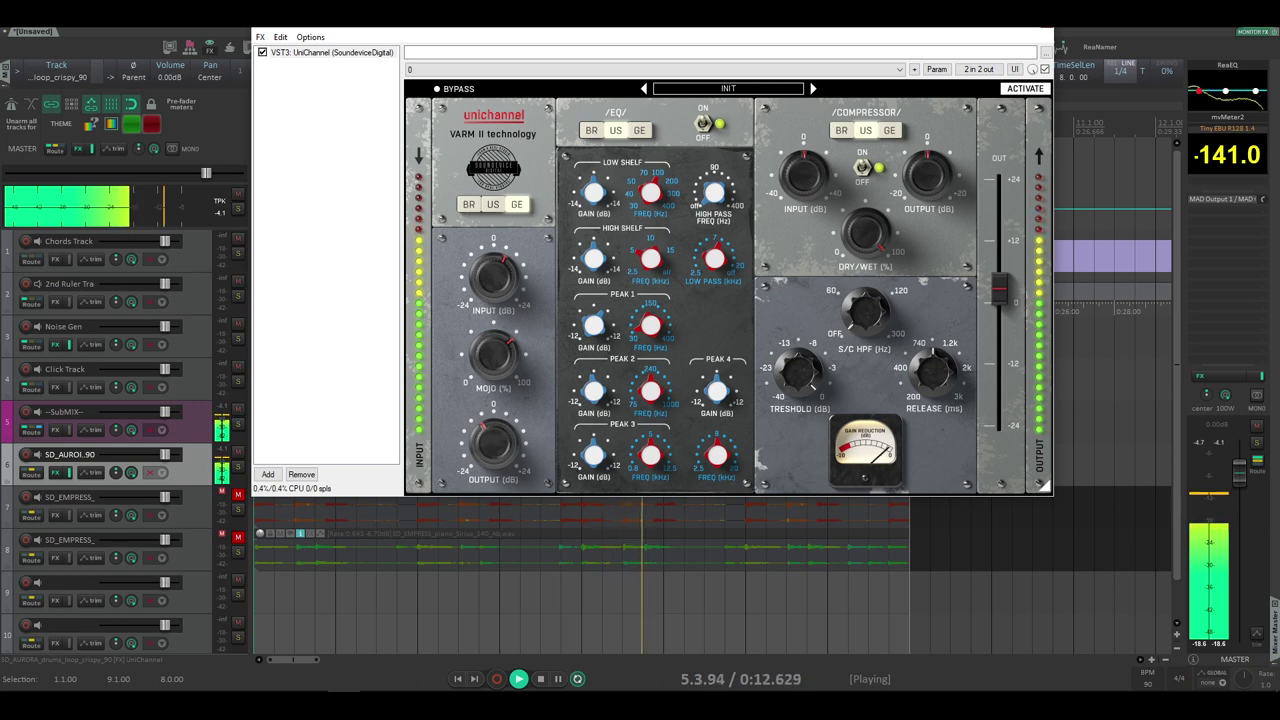
left_click(889, 130)
left_click_drag(865, 318, 865, 268)
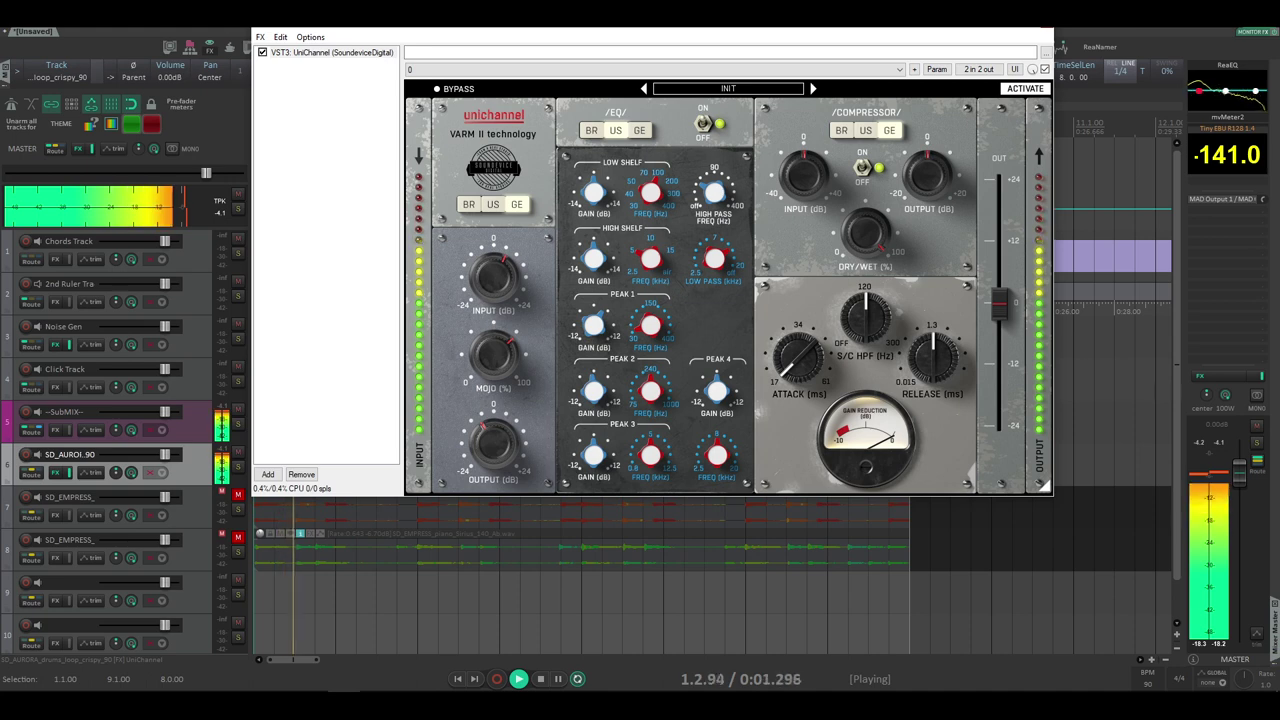
left_click_drag(999, 303, 999, 321)
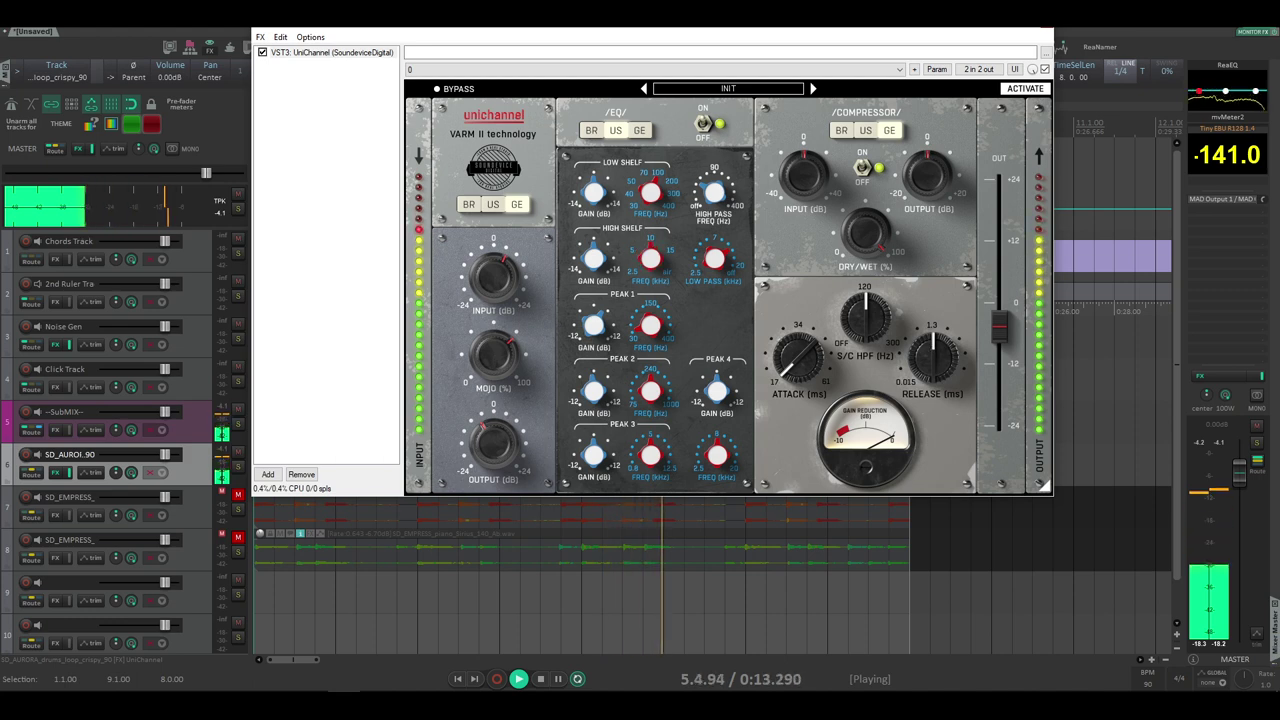
Switch the drum loop's EQ to BR and moderately boost its low-shelf, mid-peak and high-shelf gains.
left_click(593, 132)
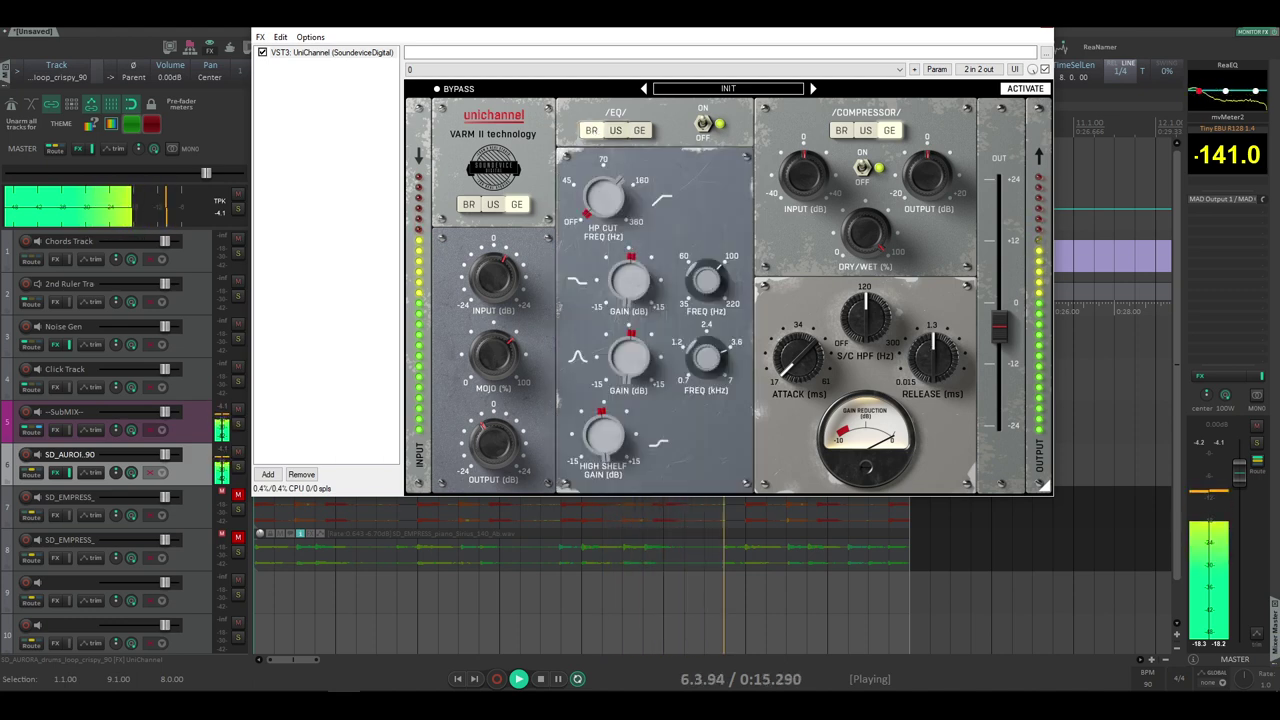
left_click_drag(630, 283, 640, 260)
left_click_drag(634, 356, 640, 343)
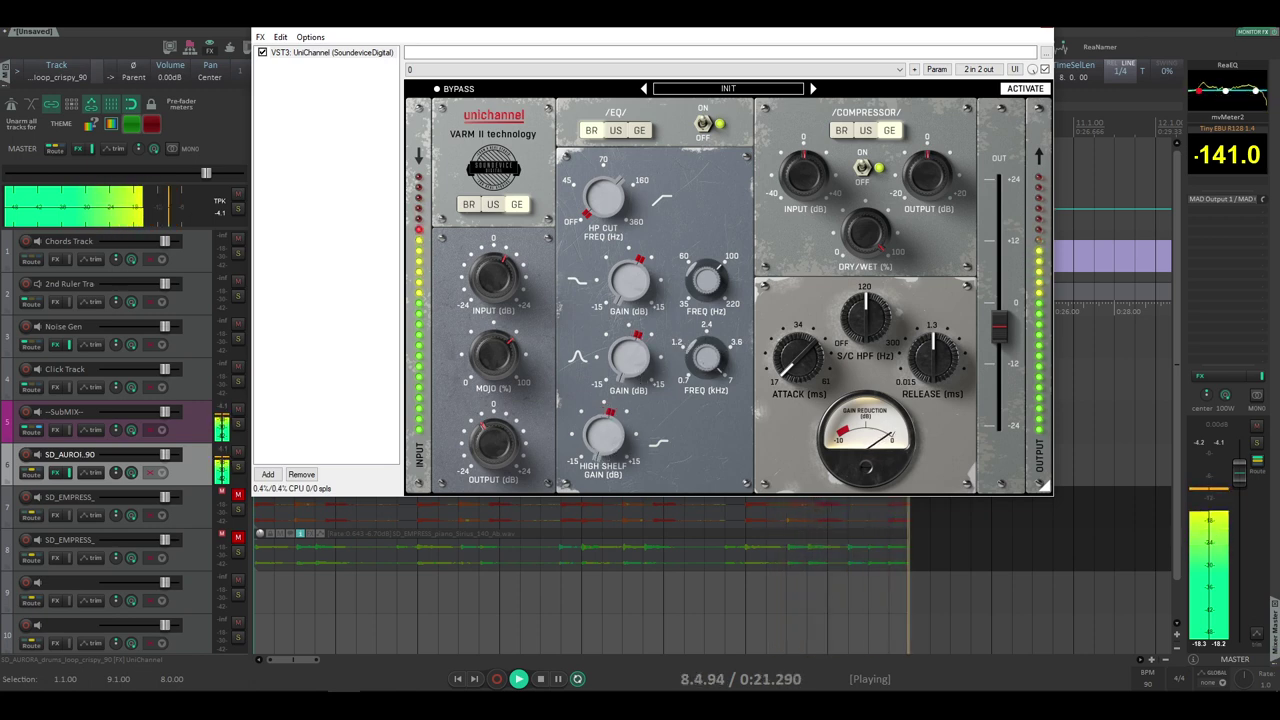
Switch the drum compressor to BR, dial in its threshold, ratio and timing, and compare the loop with UniChannel bypassed and active.
left_click(841, 130)
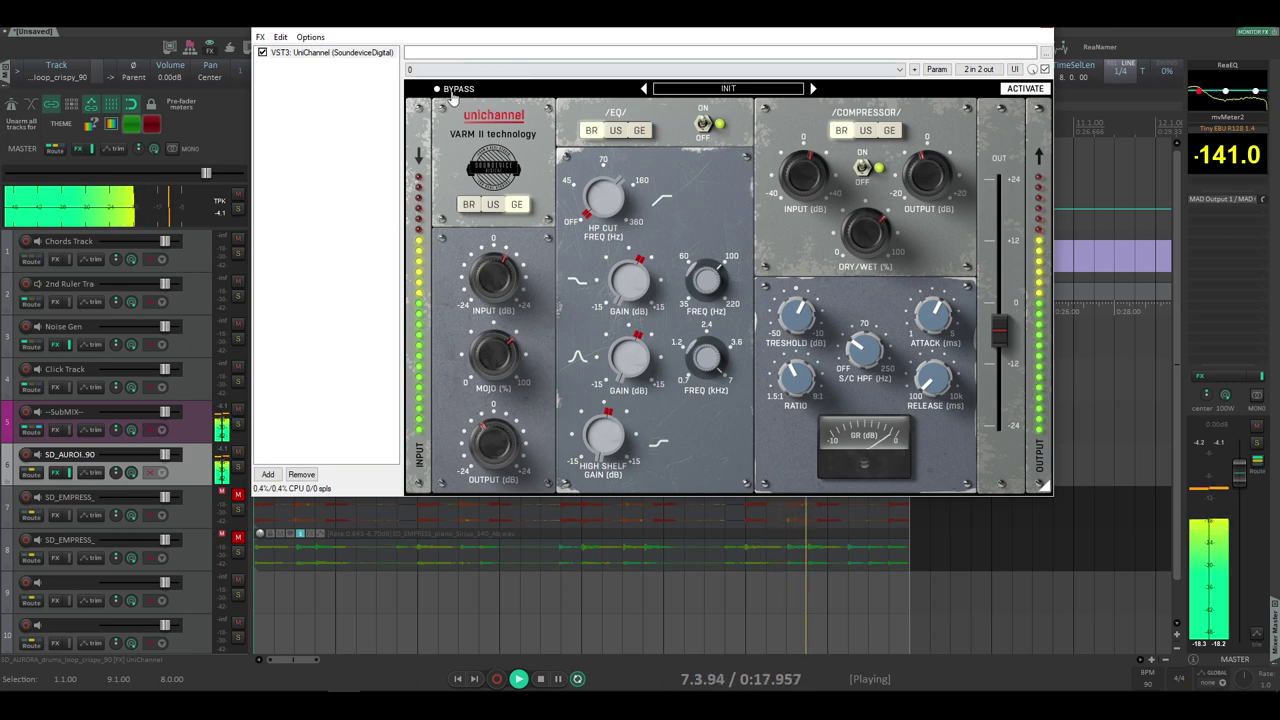
left_click(451, 90)
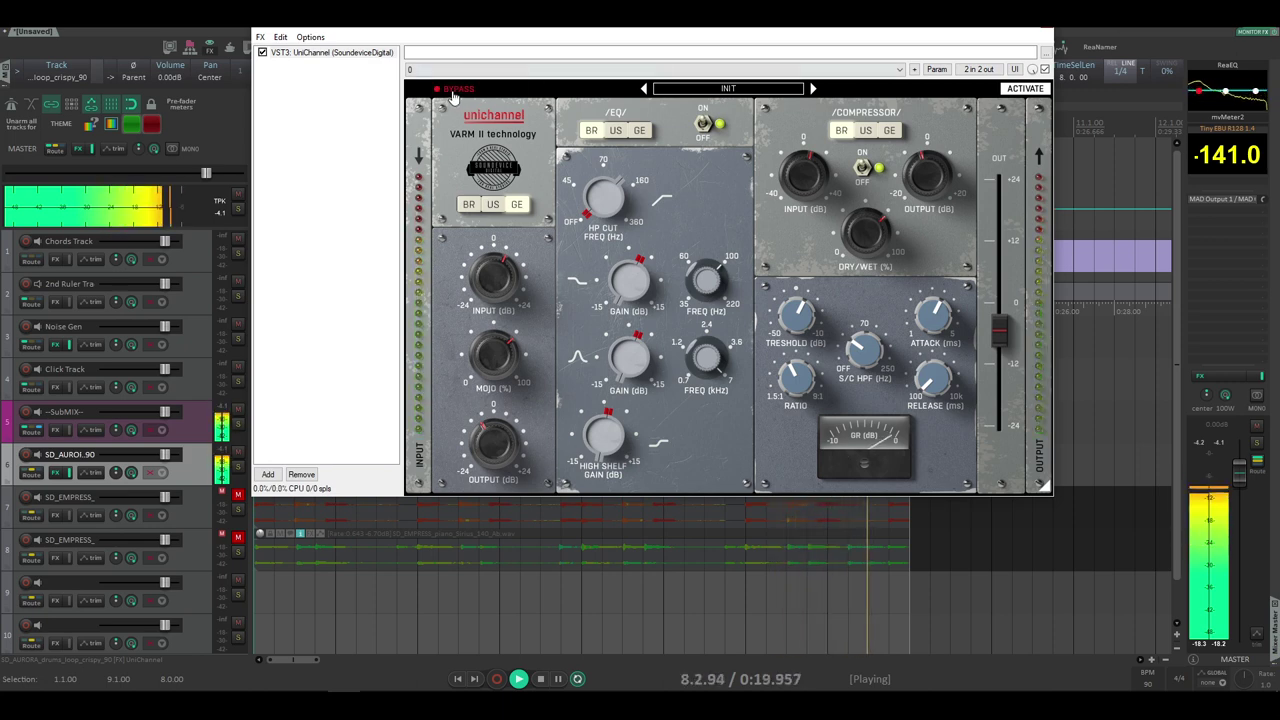
left_click(455, 90)
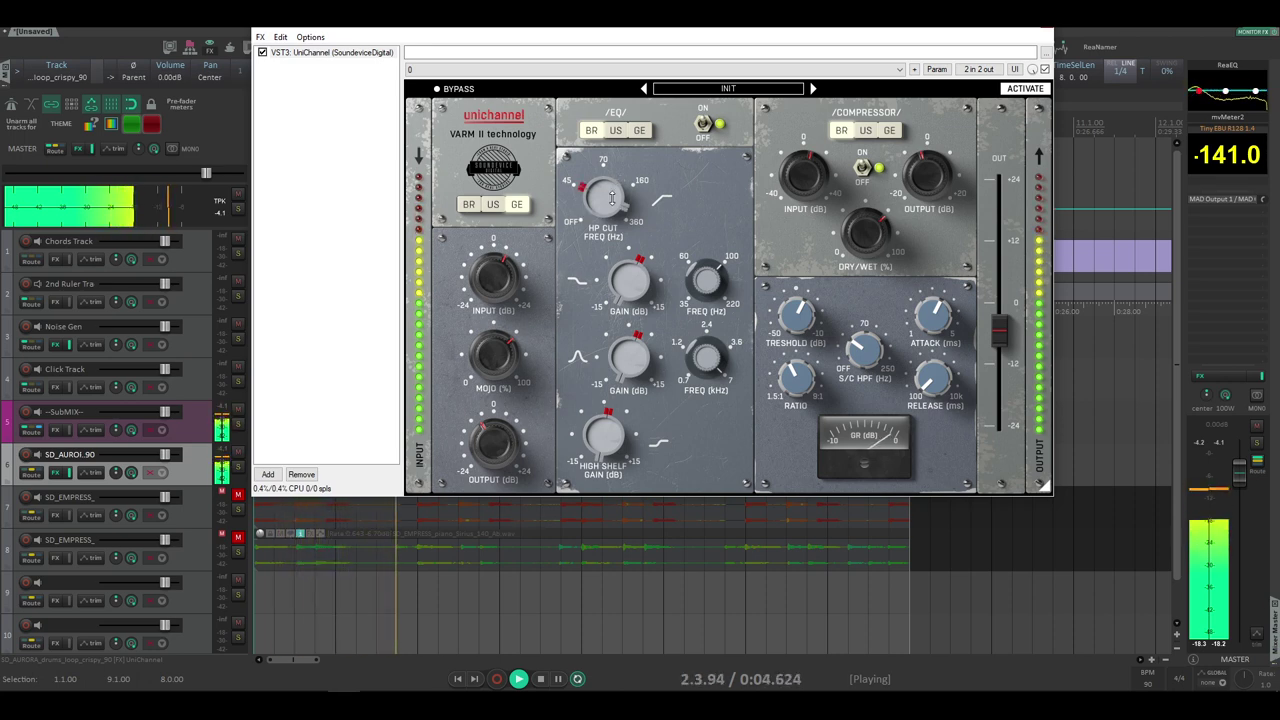
Audition the US preamp style on the drums against GE, return to GE, and close the effects window.
left_click(492, 206)
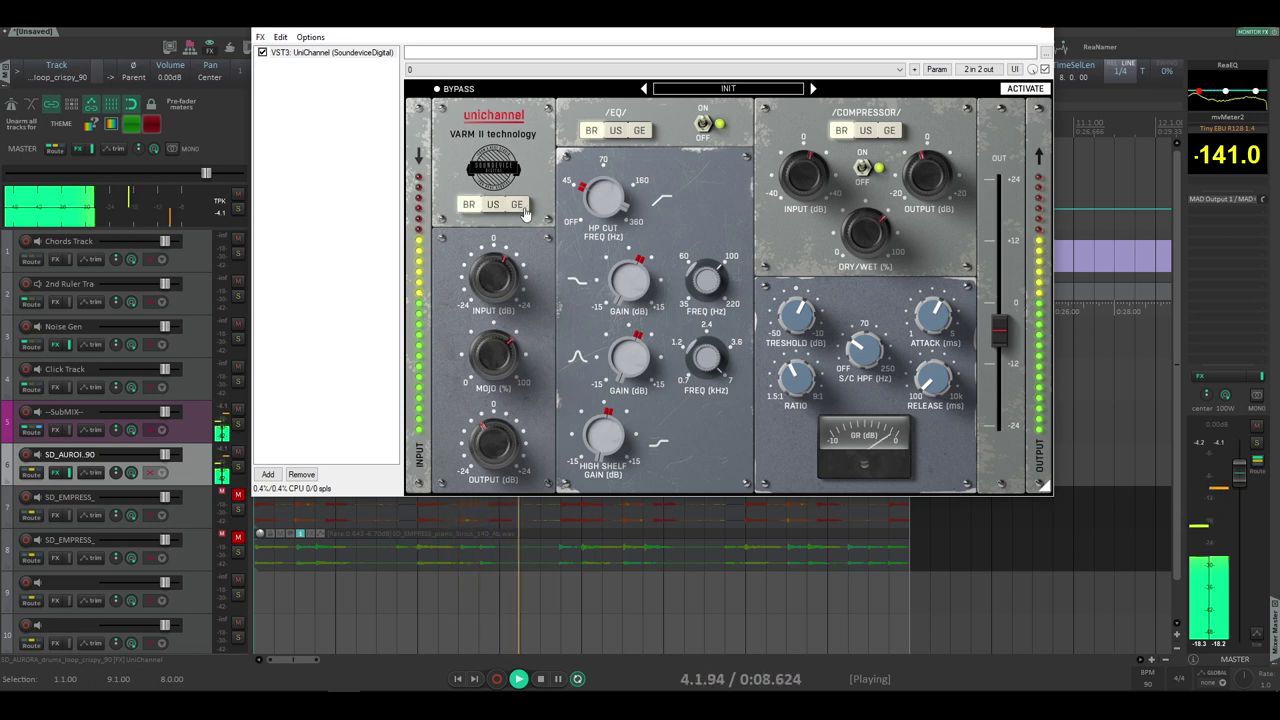
left_click(516, 205)
key("Escape")
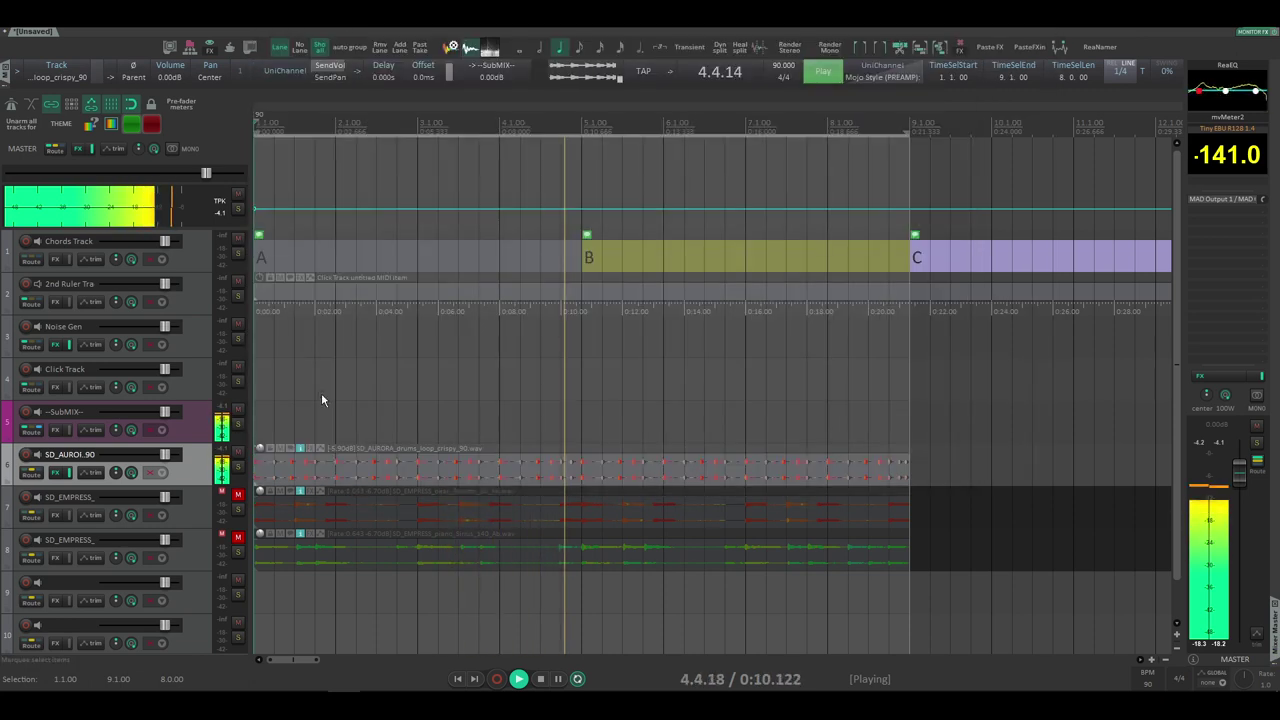
Unmute the bass track, mute the drum loop, and add UniChannel to the bass track.
left_click(238, 495)
left_click(237, 452)
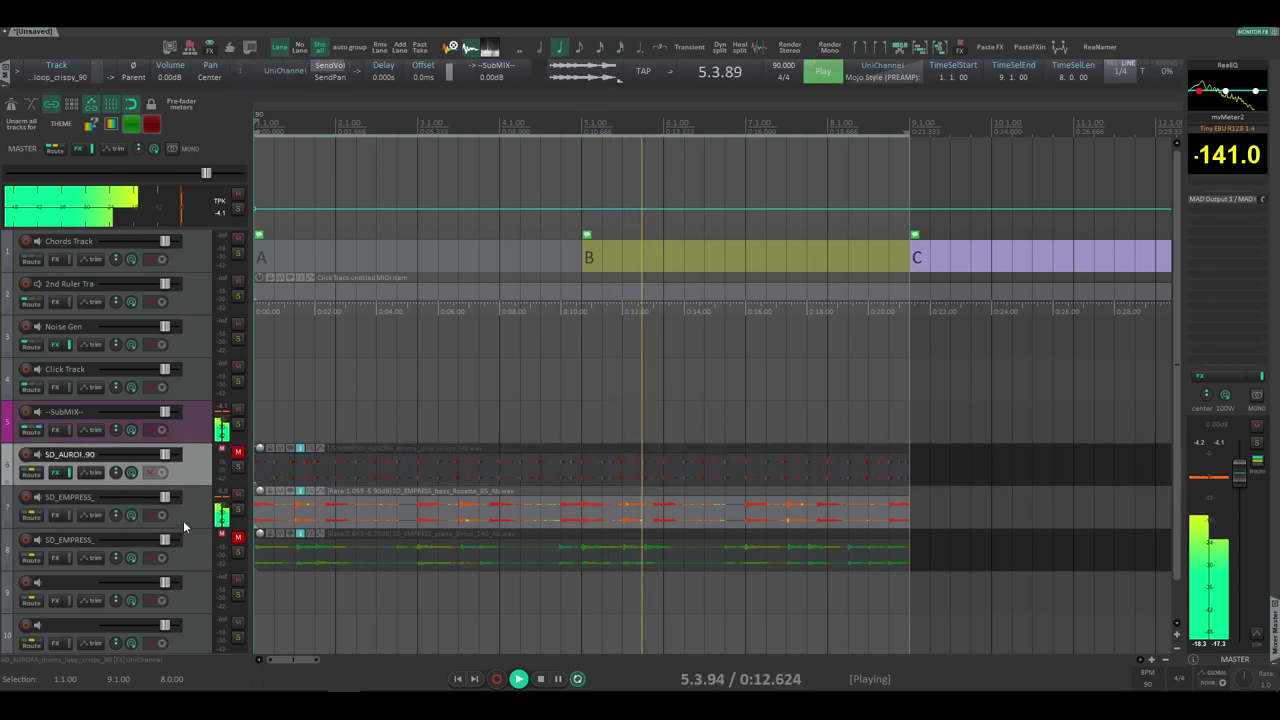
left_click(58, 516)
double_click(836, 146)
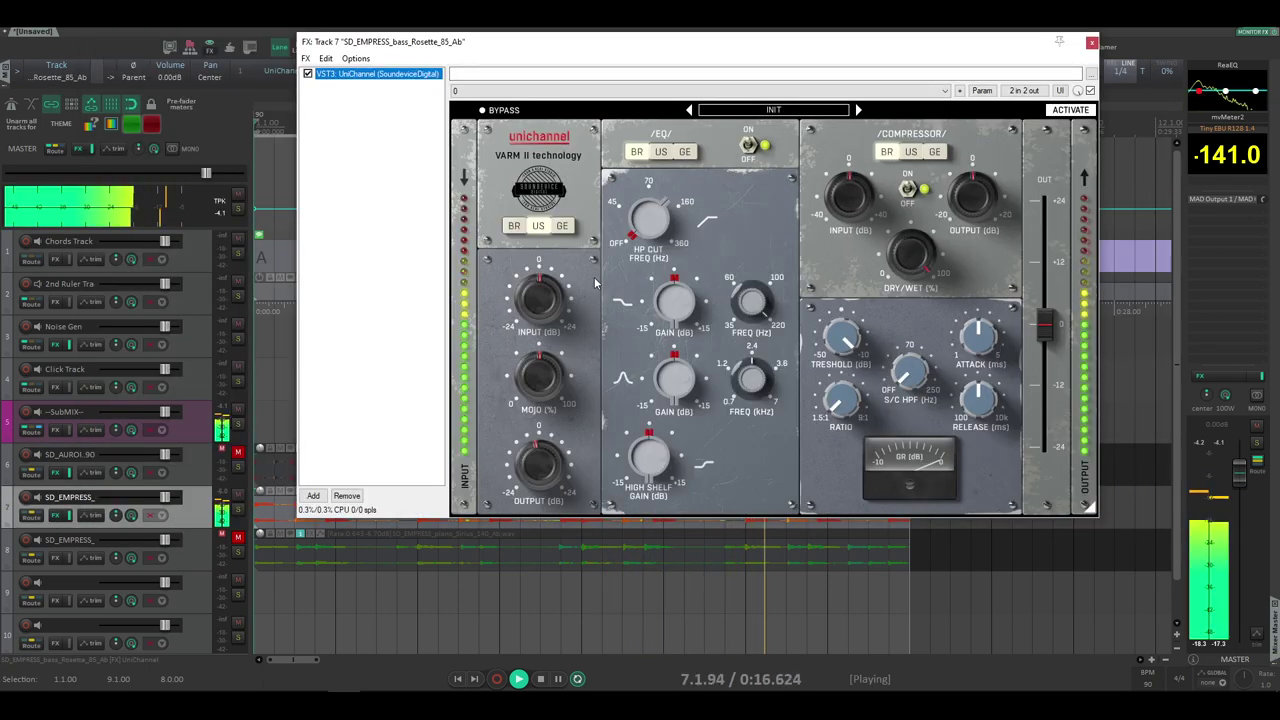
Drive the bass preamp with Mojo near 100% and slightly more input, and lower its output to about -5.65 dB.
left_click_drag(543, 383, 545, 378)
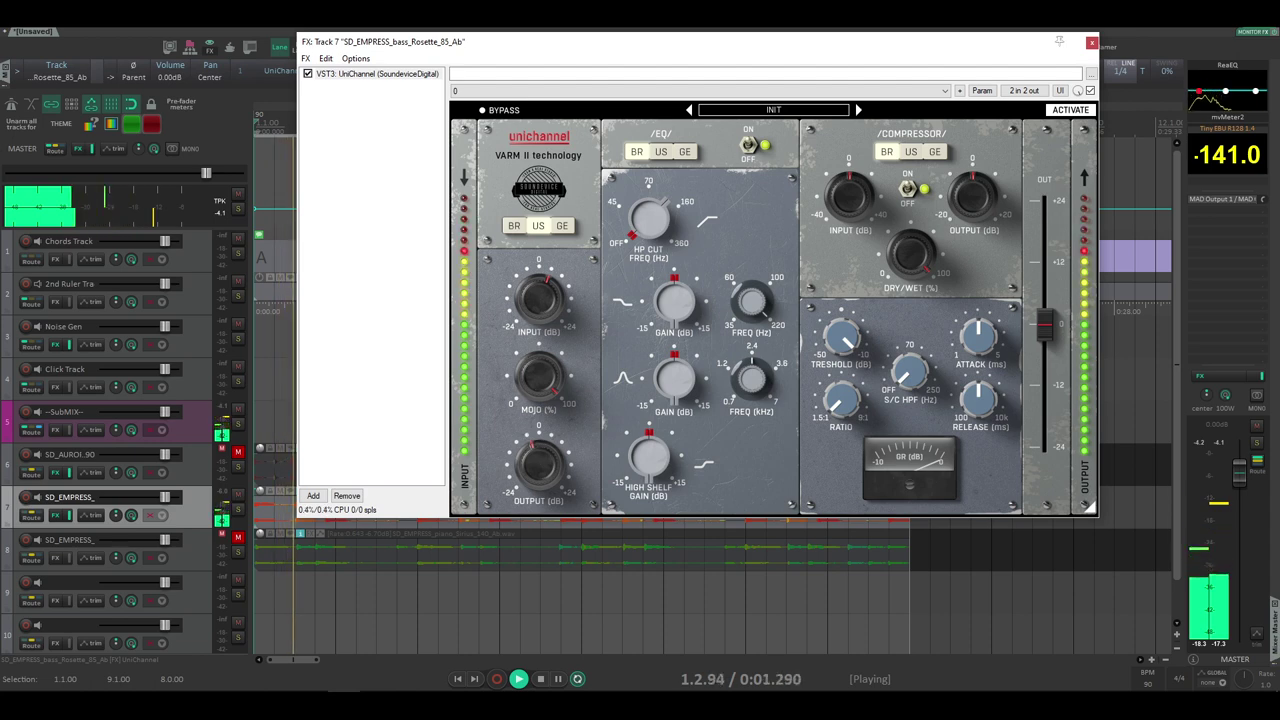
double_click(538, 464)
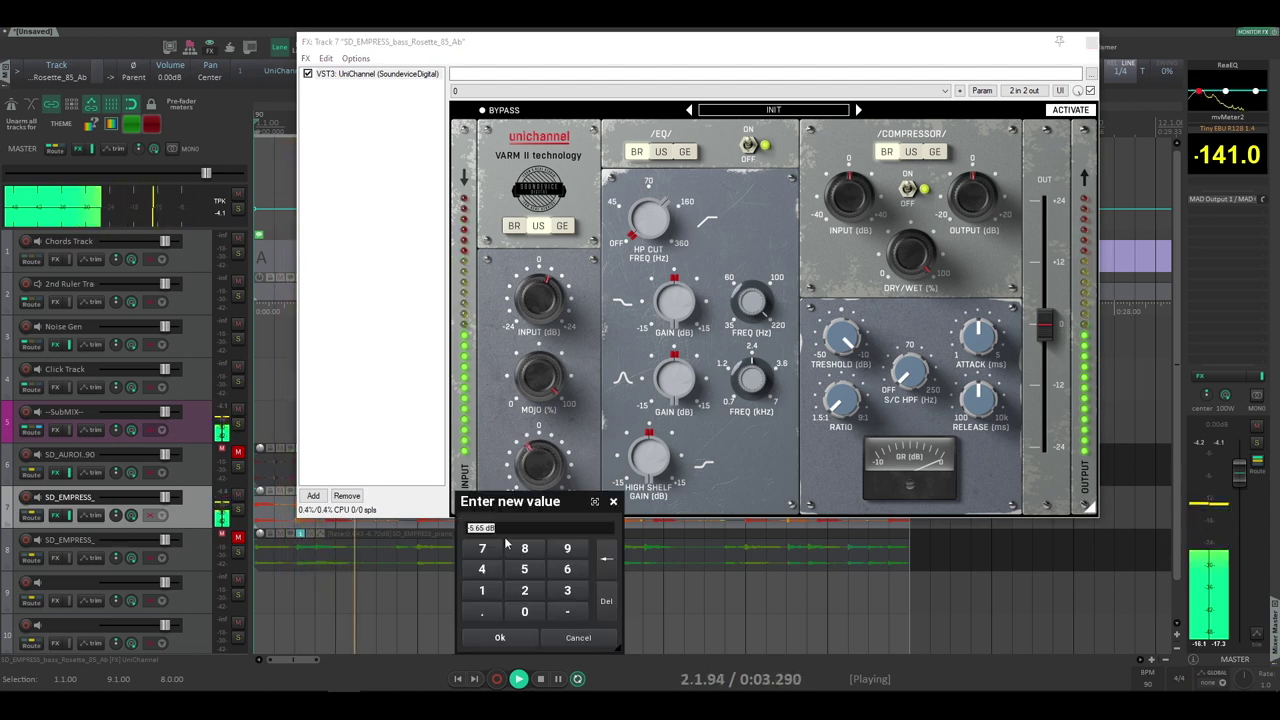
left_click(612, 501)
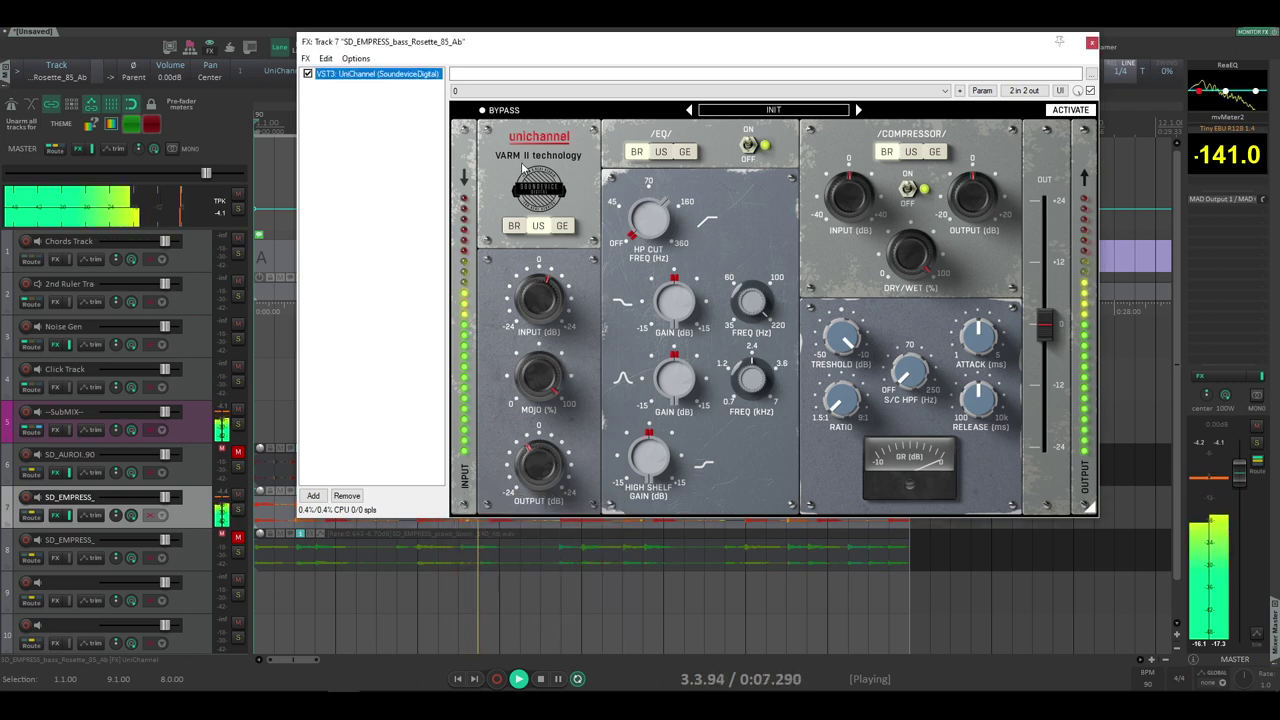
Enable oversampling in the bass track's UniChannel and compare the bass with the plug-in bypassed and active.
left_click(503, 110)
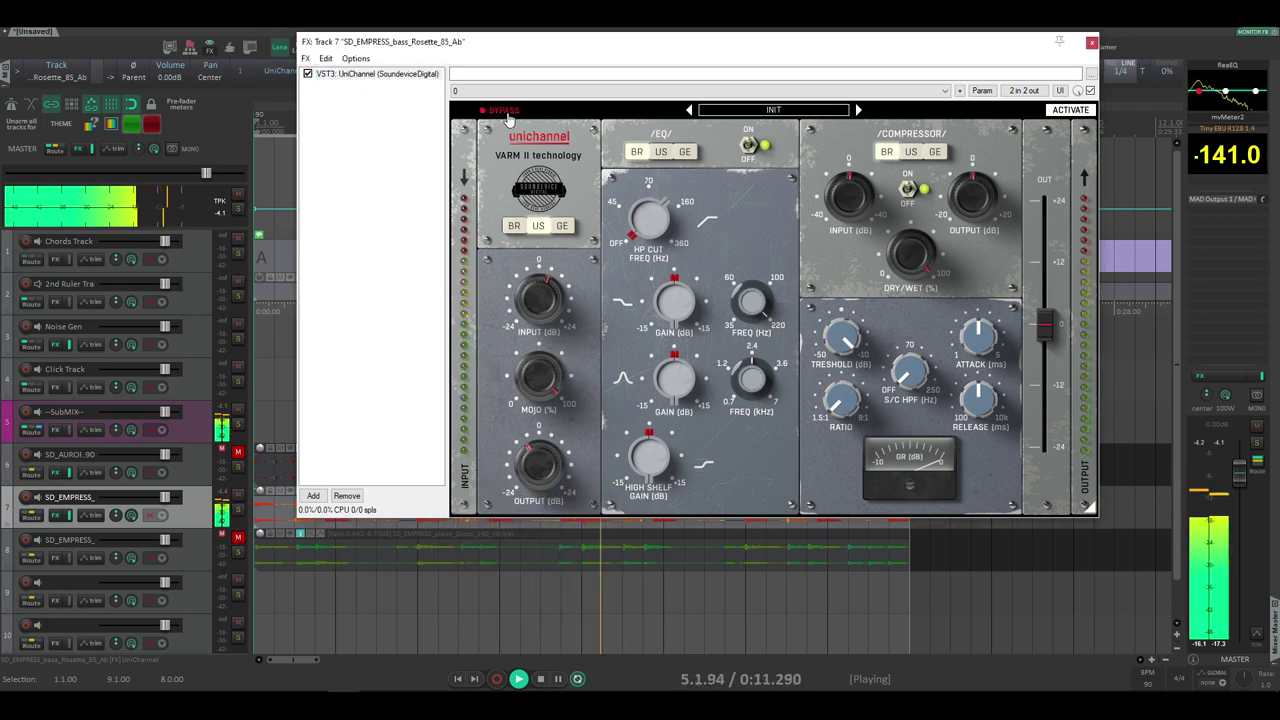
left_click(503, 110)
right_click(463, 115)
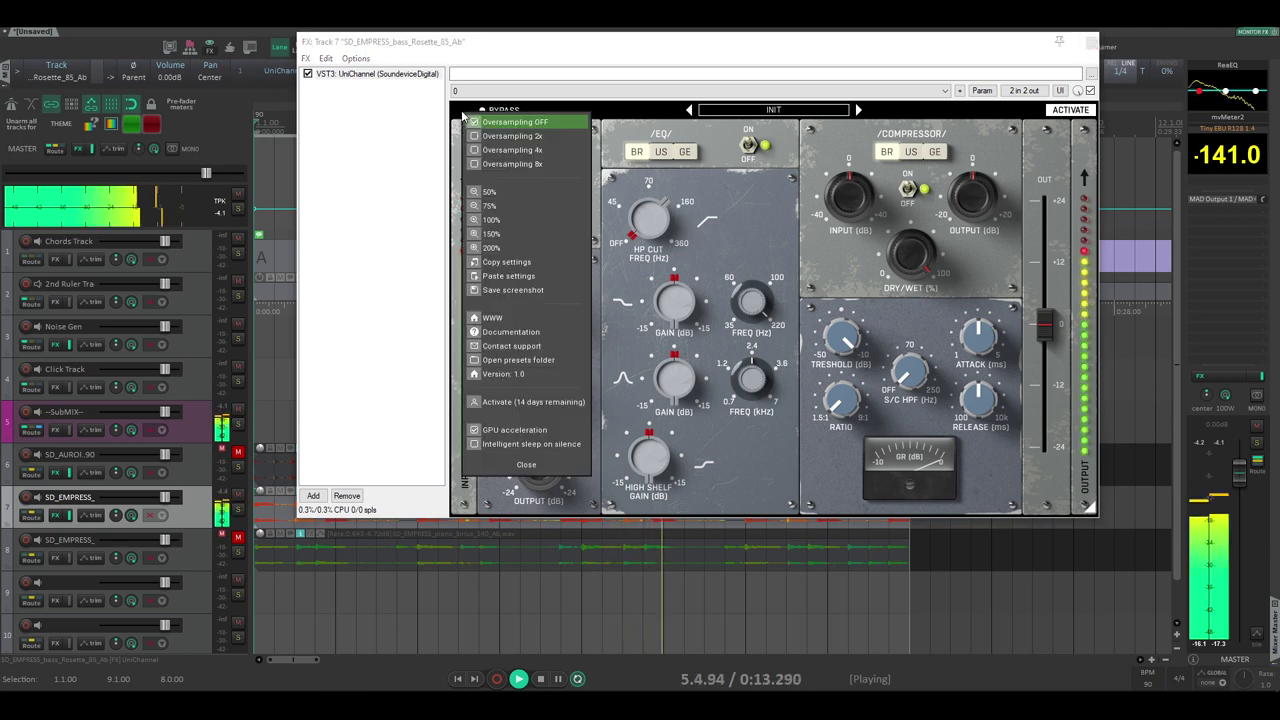
left_click(504, 110)
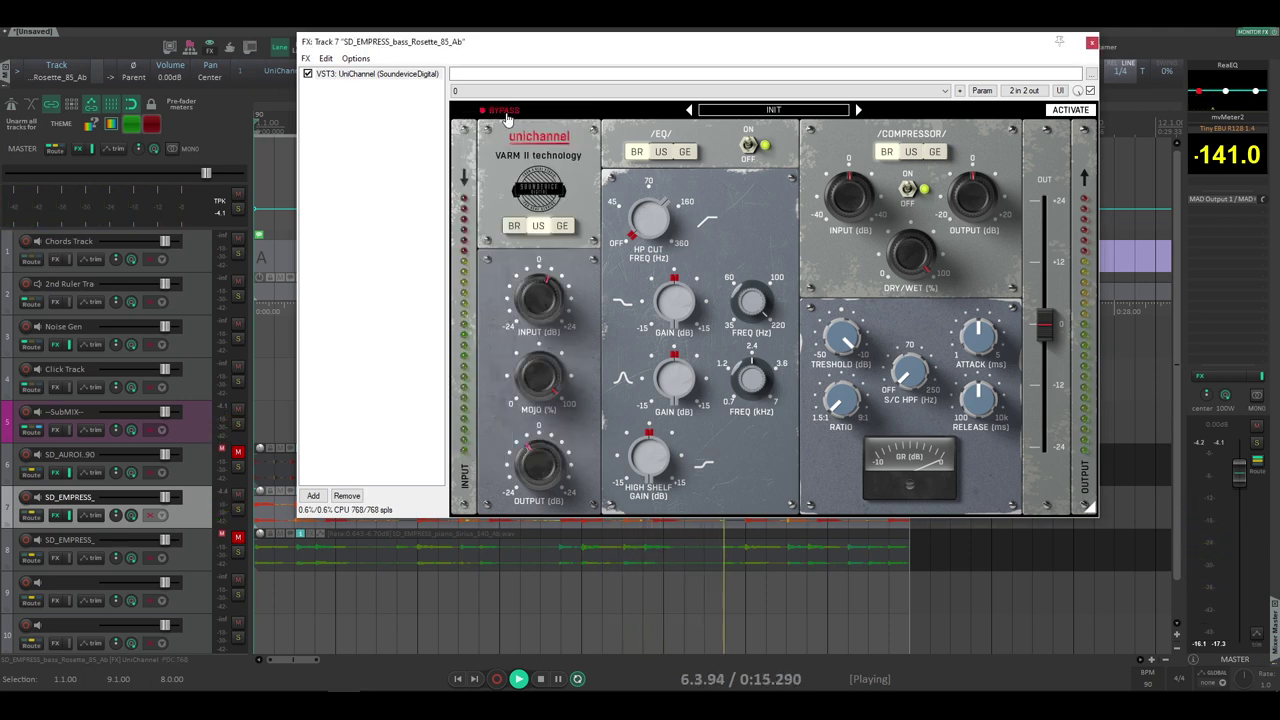
left_click(504, 111)
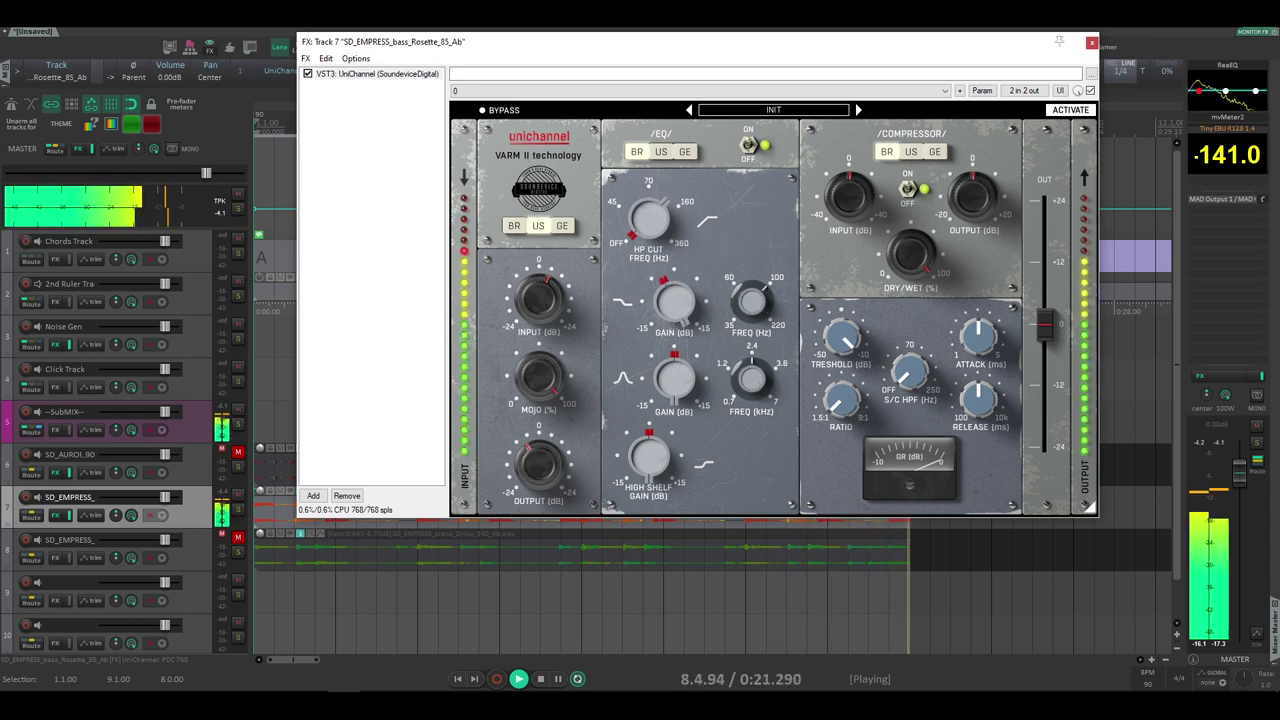
Unmute the drum loop, and set the bass EQ's high-pass cut to 70 Hz with a slight low-shelf boost.
left_click(238, 452)
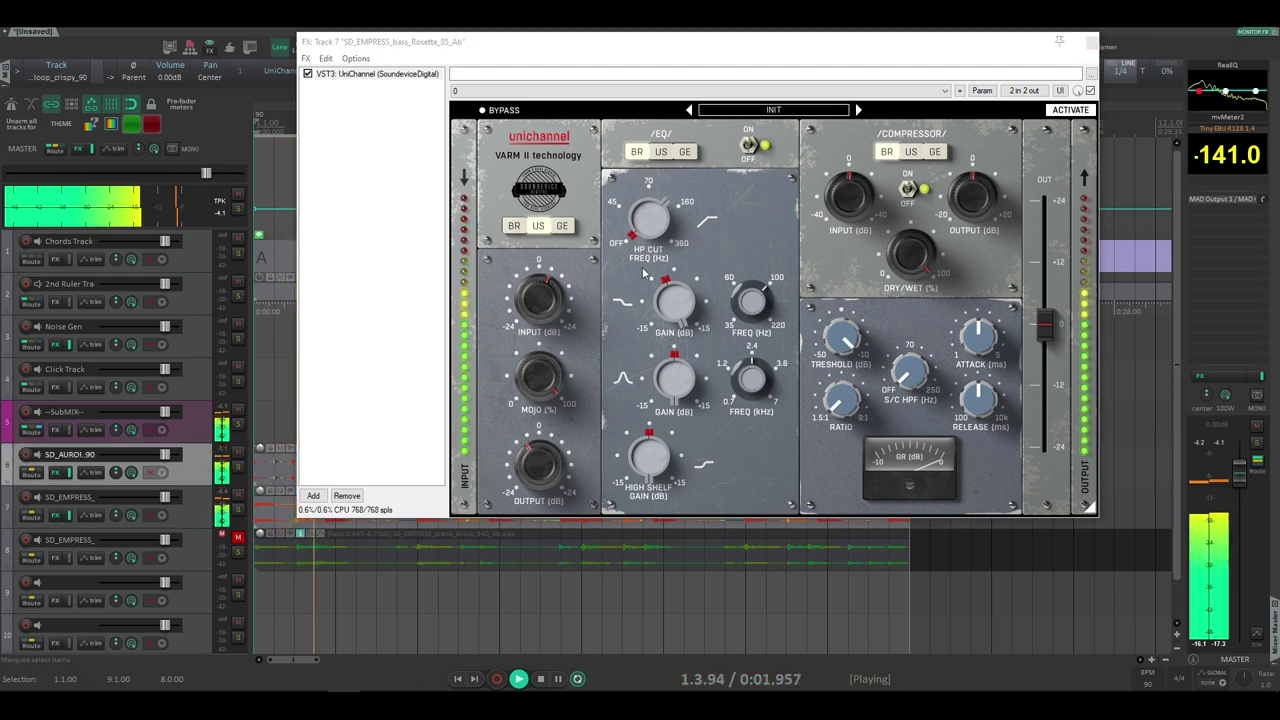
left_click(675, 304)
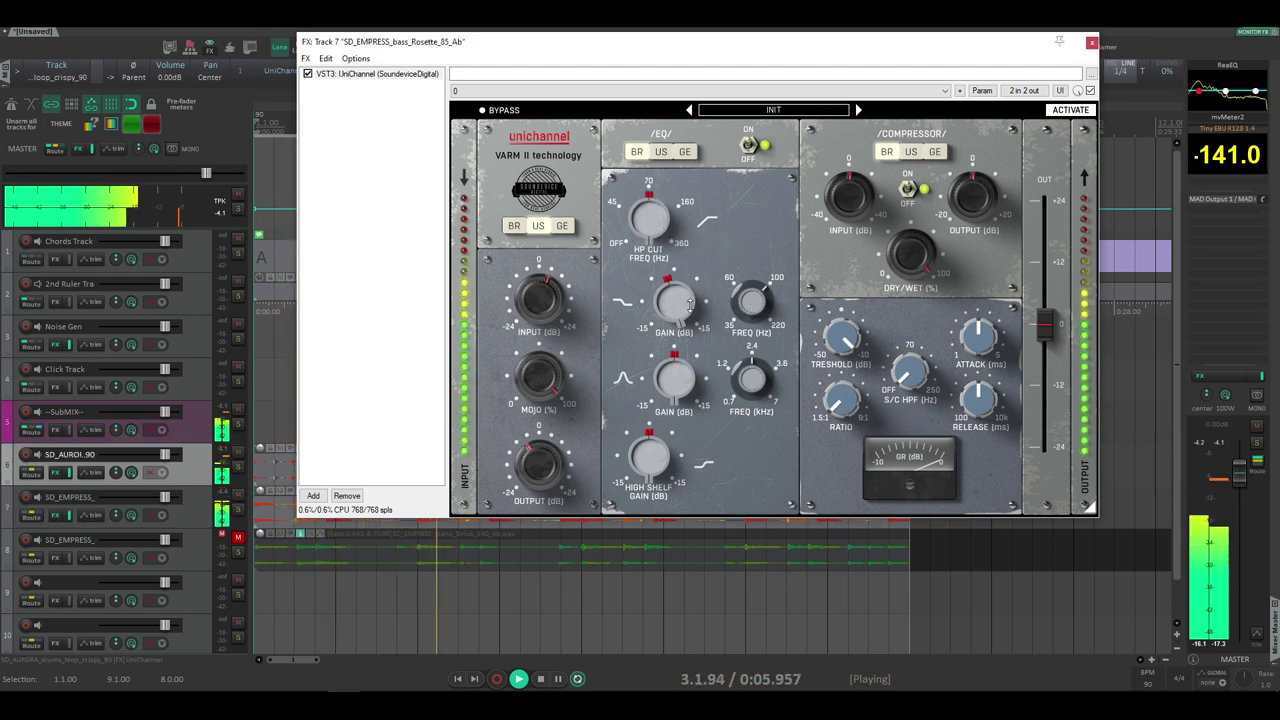
left_click_drag(690, 305, 690, 286)
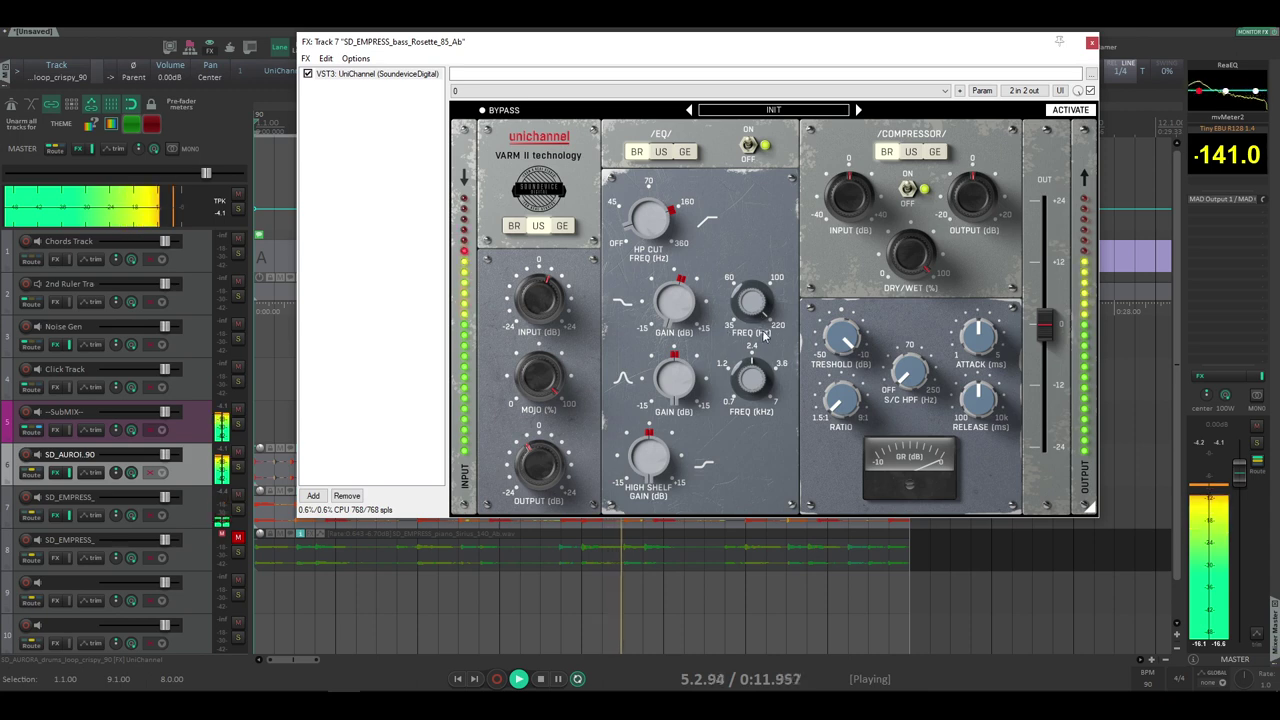
left_click_drag(649, 219, 649, 250)
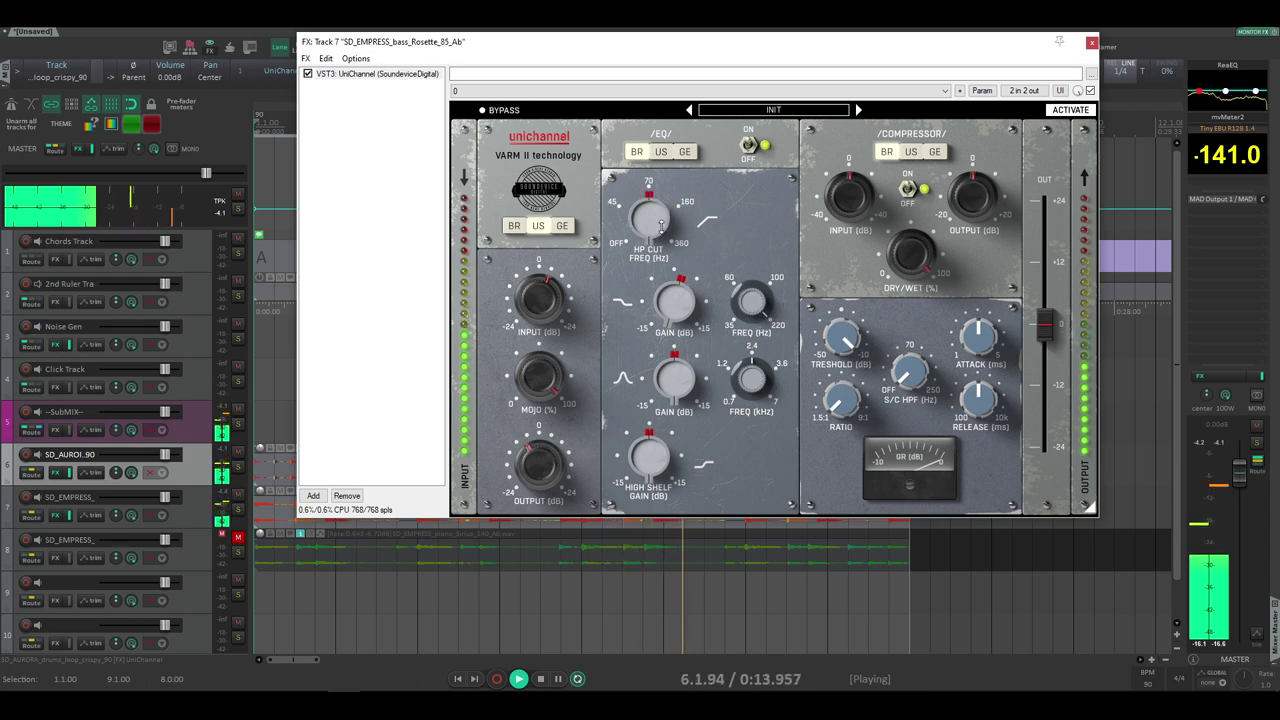
left_click_drag(676, 301, 676, 309)
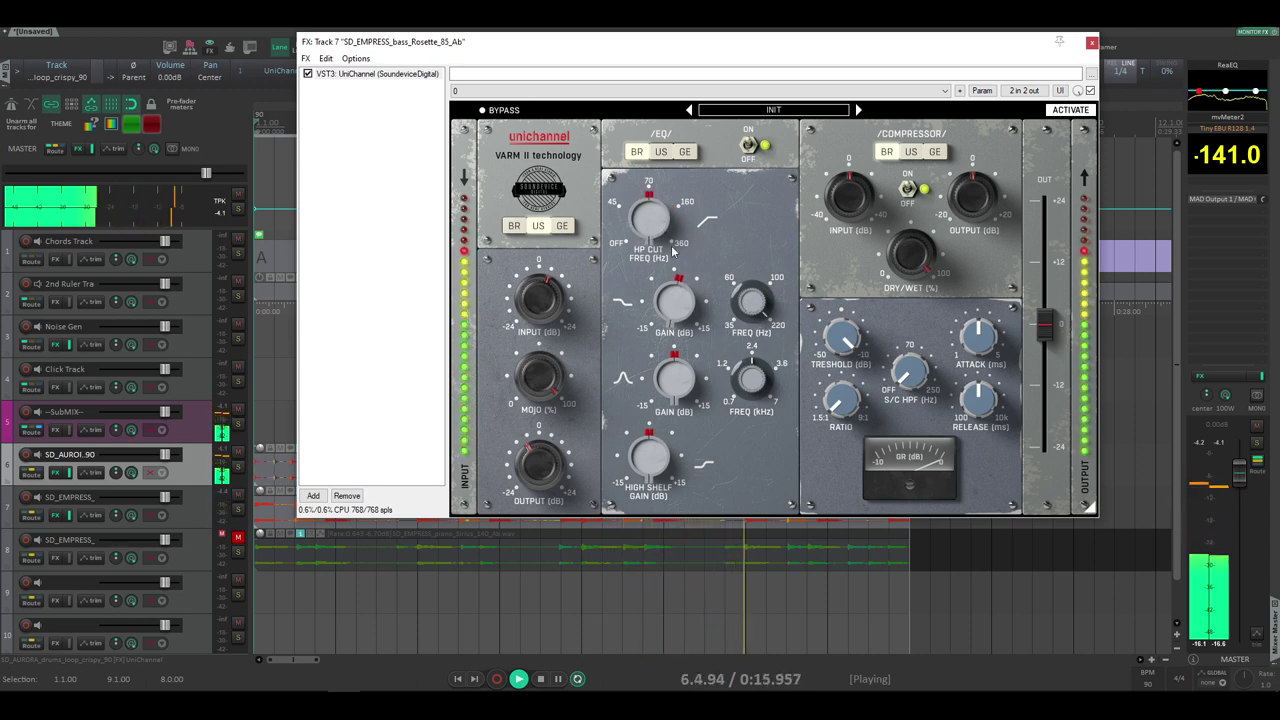
Switch the bass compressor to US with raised input, review the drum track's UniChannel, and close both effects windows.
left_click(911, 152)
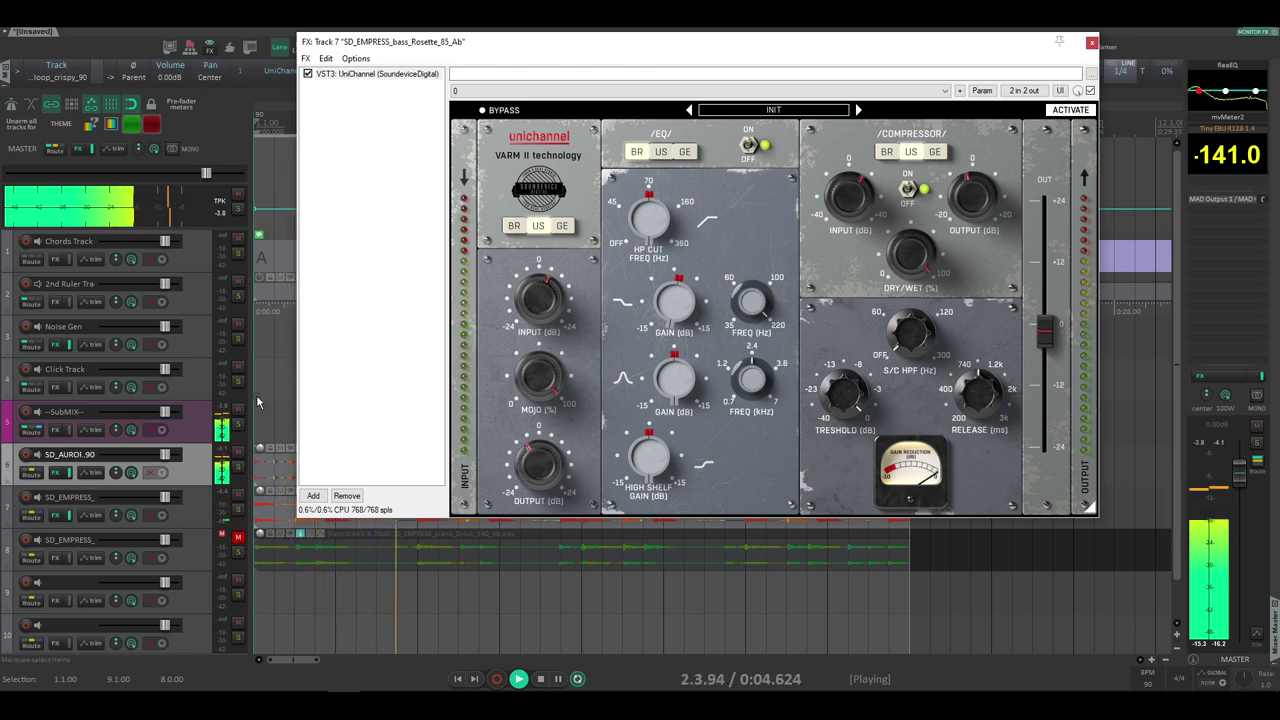
left_click(55, 472)
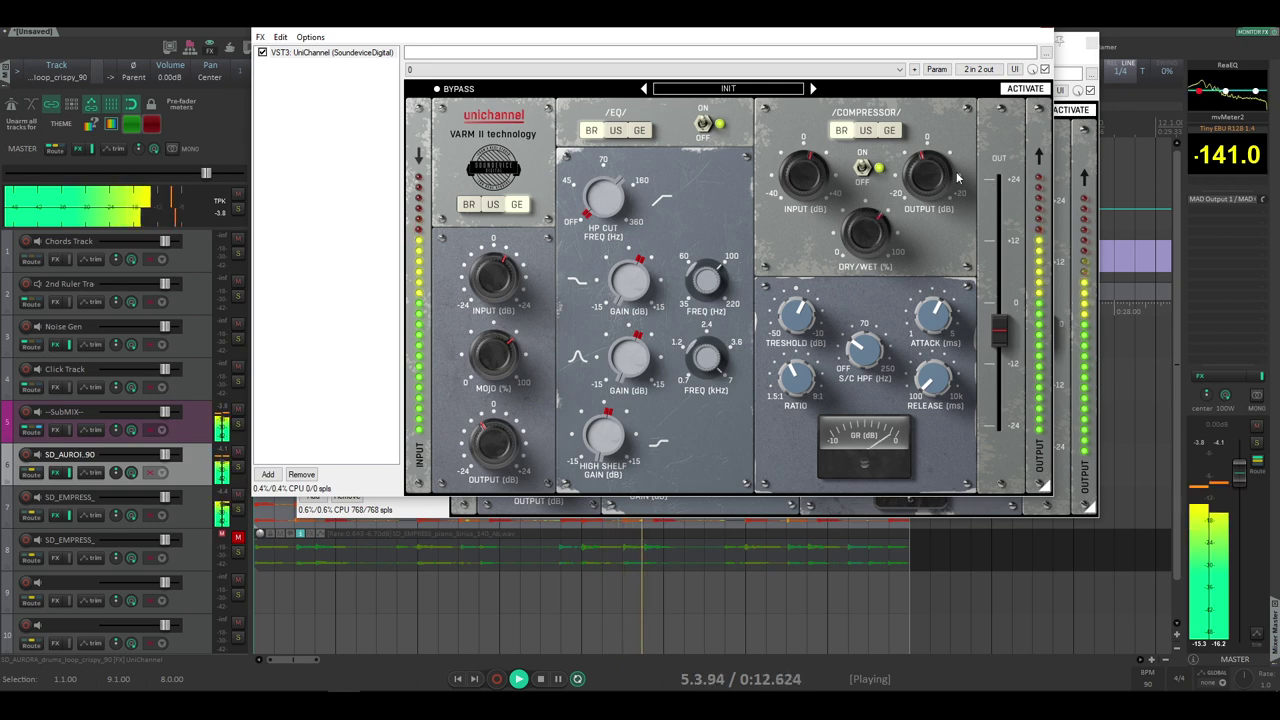
left_click(1040, 20)
left_click(1089, 43)
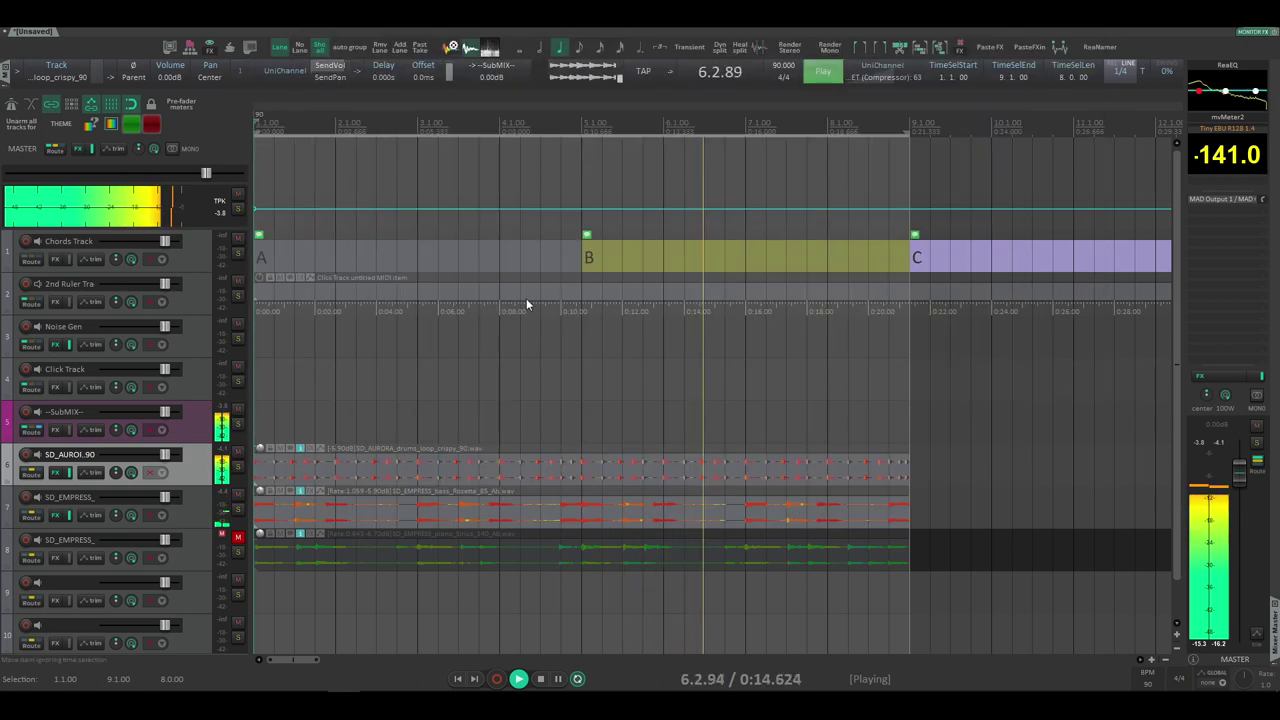
Compare the drum and bass mix with both tracks' effects disabled and enabled.
left_click(69, 516)
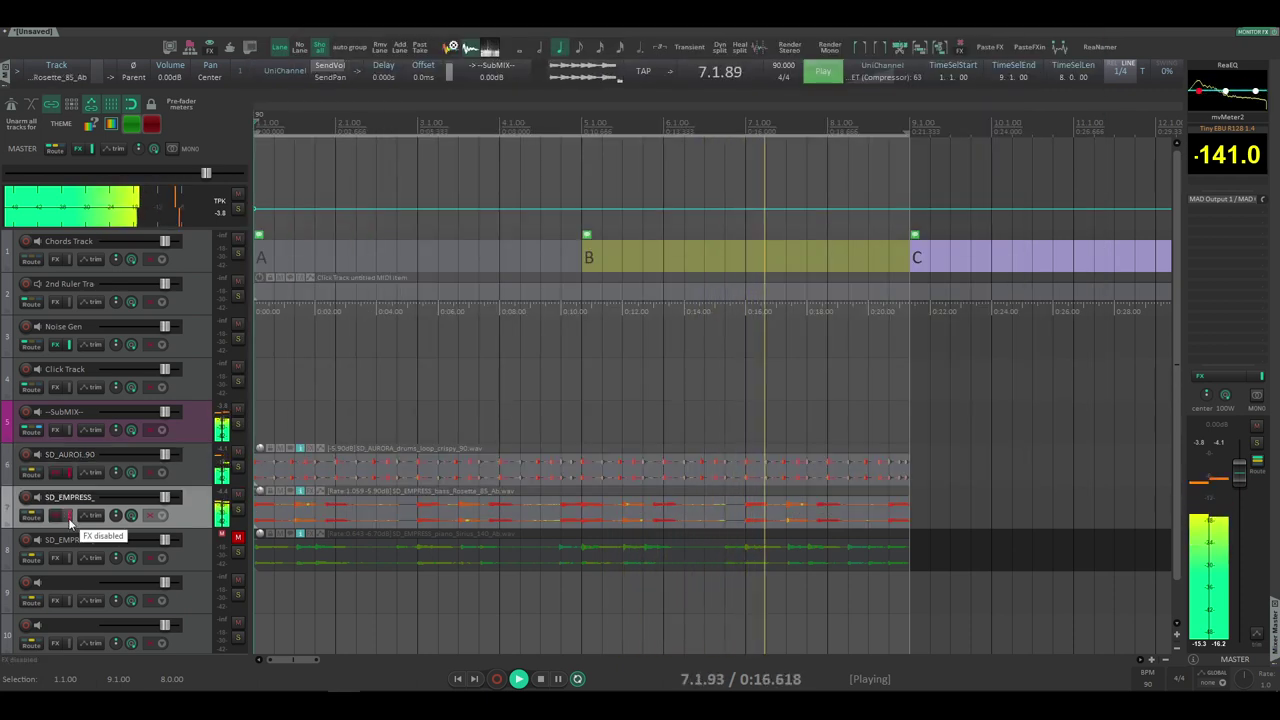
left_click(68, 518)
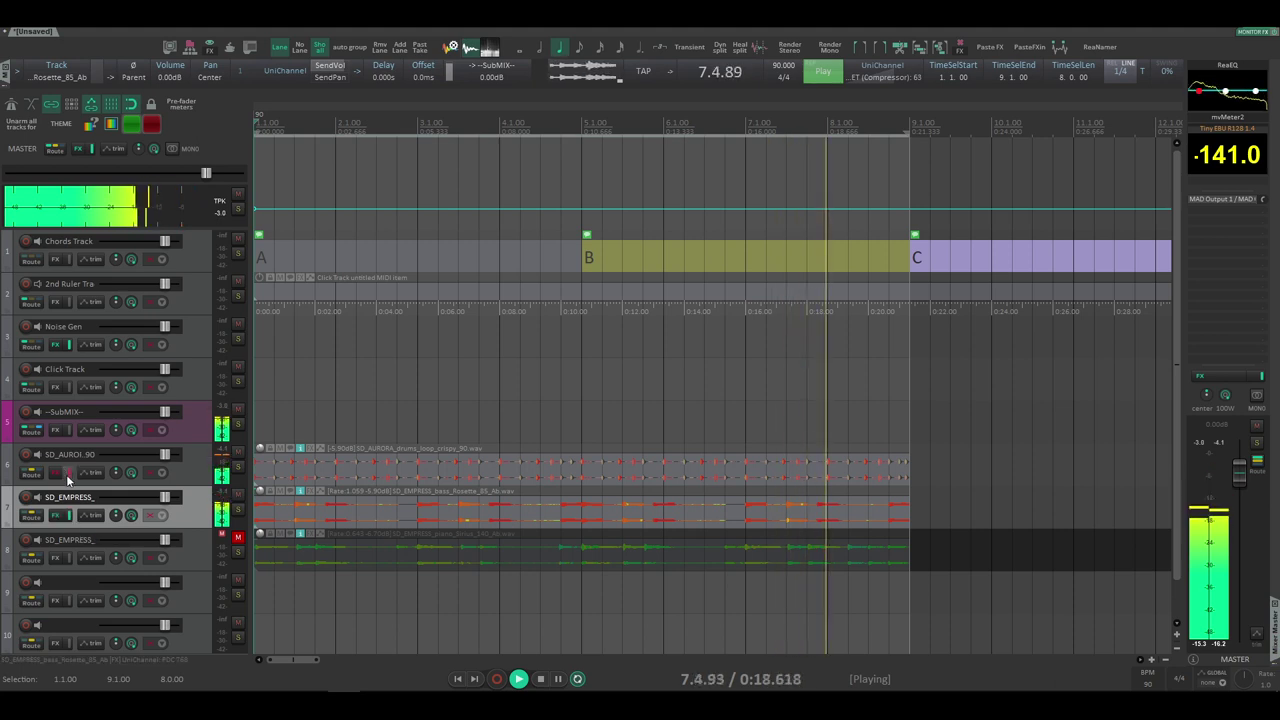
left_click(67, 475)
Review the bass track's UniChannel settings and close its effects window.
left_click(202, 506)
left_click(55, 515)
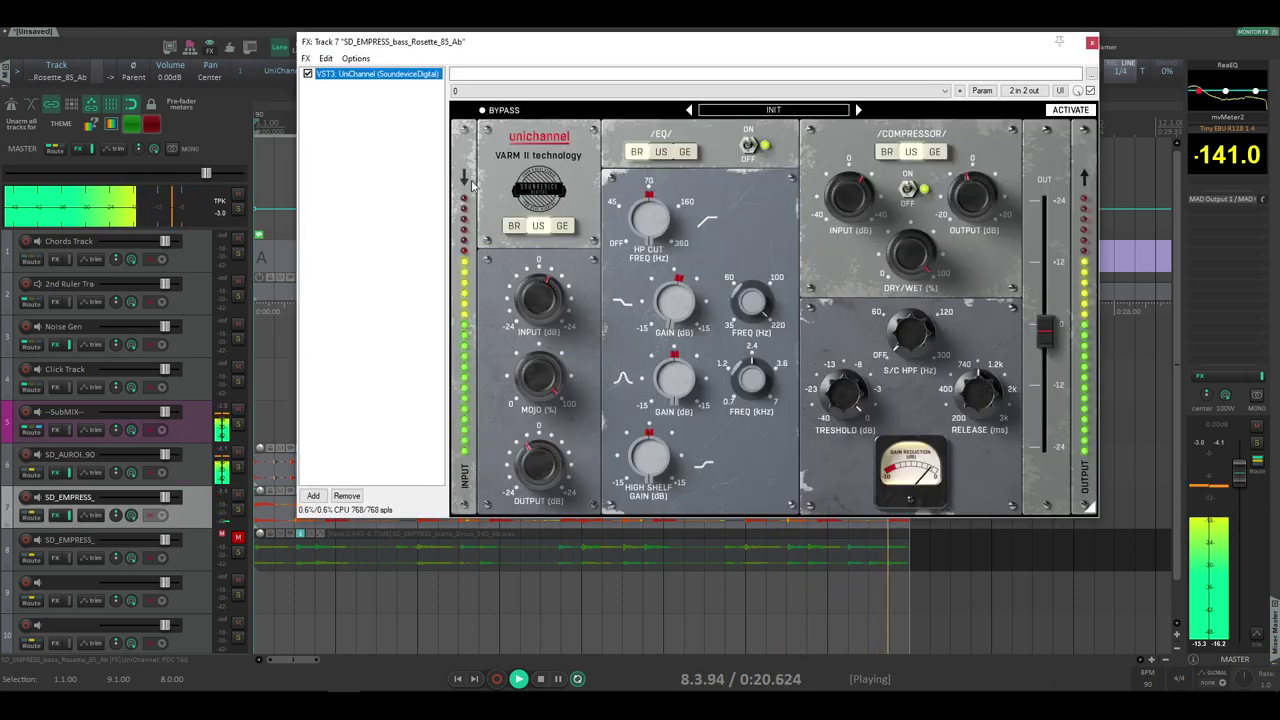
left_click(540, 140)
left_click(526, 152)
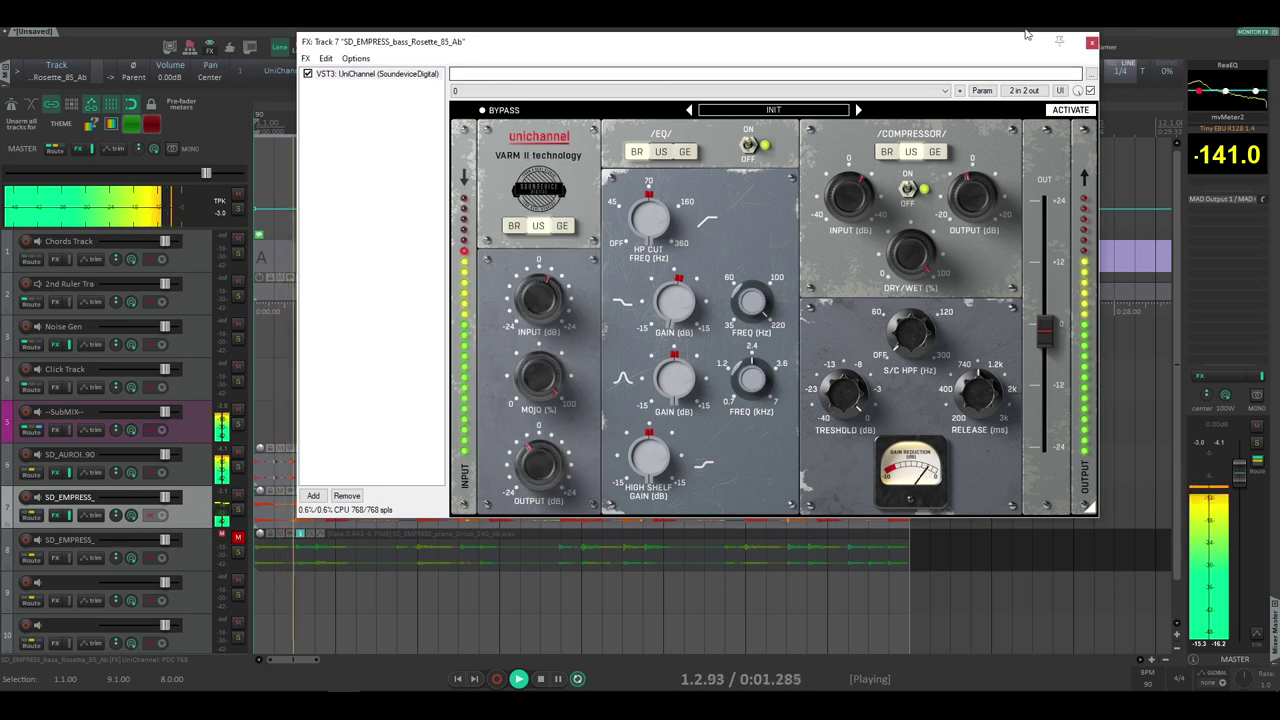
left_click(1091, 42)
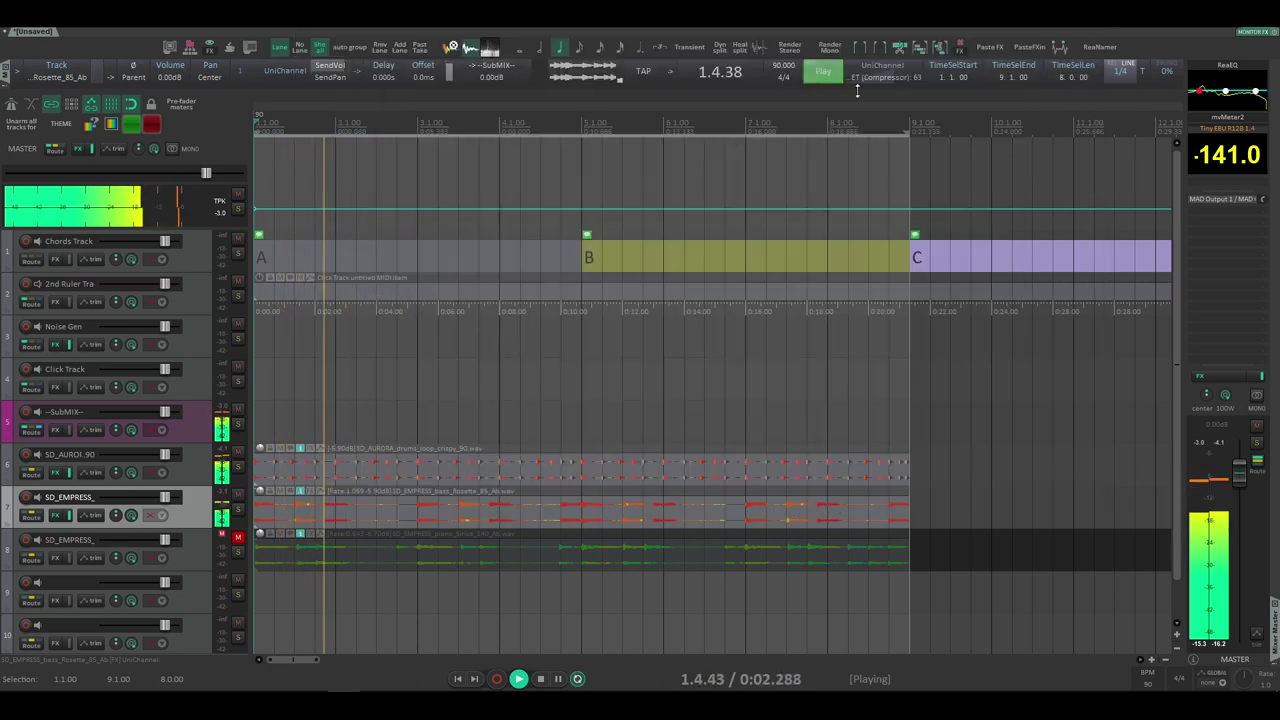
Unmute the piano track, and mute the bass and drum tracks.
left_click(238, 537)
left_click(238, 495)
left_click(238, 452)
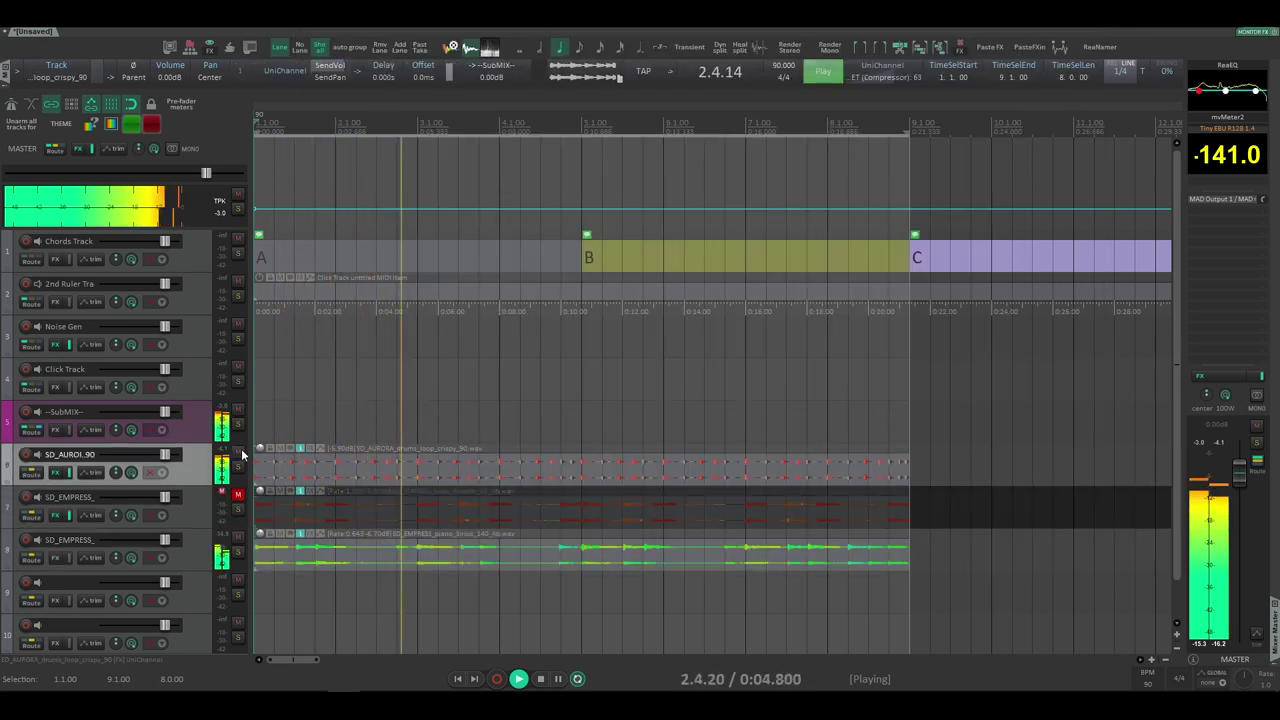
Add the UniChannel VST3 plug-in to the piano track.
left_click(205, 553)
left_click(56, 557)
left_click(817, 147)
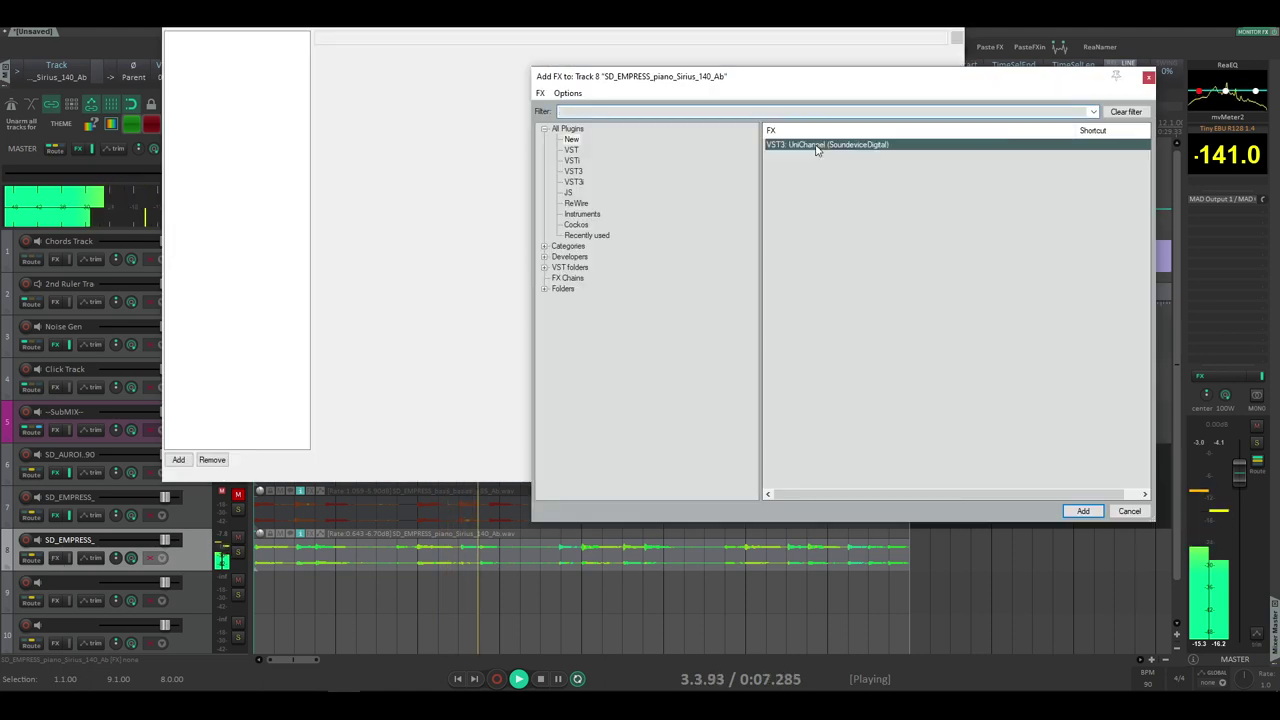
double_click(817, 146)
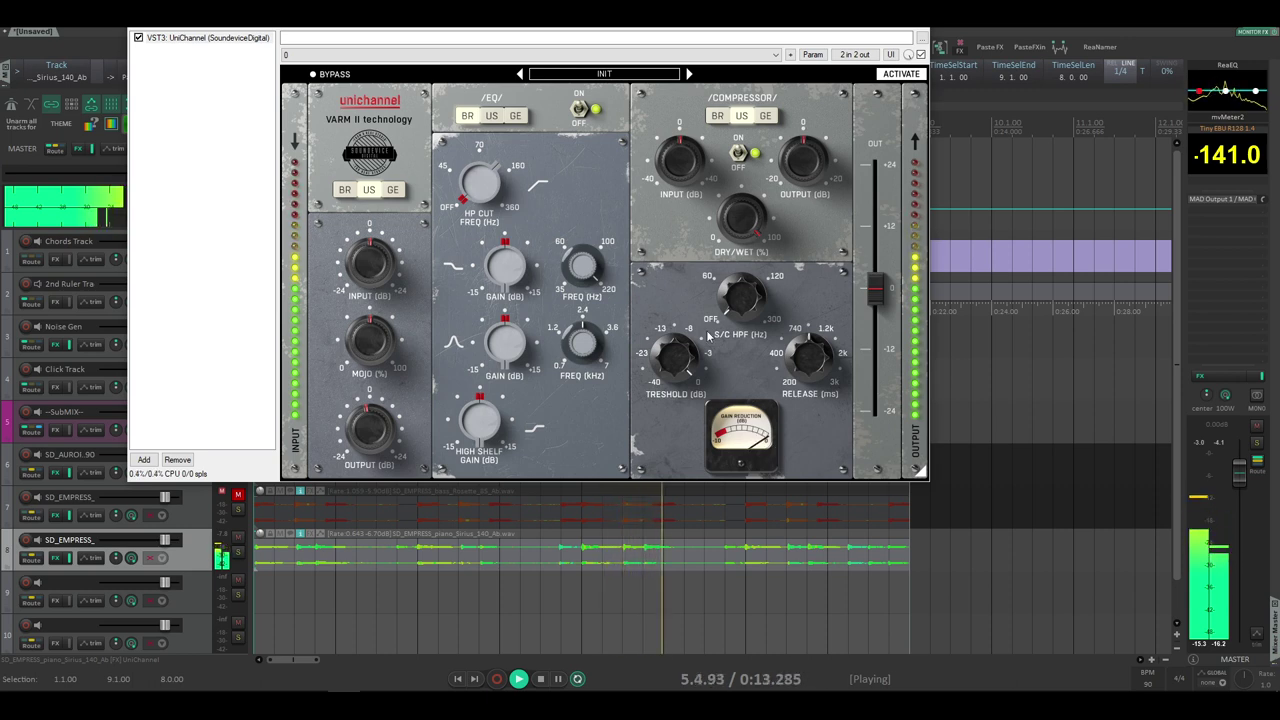
Compare the piano with UniChannel bypassed and active, and set the BR EQ's high-pass cut to about 160 Hz.
left_click(333, 75)
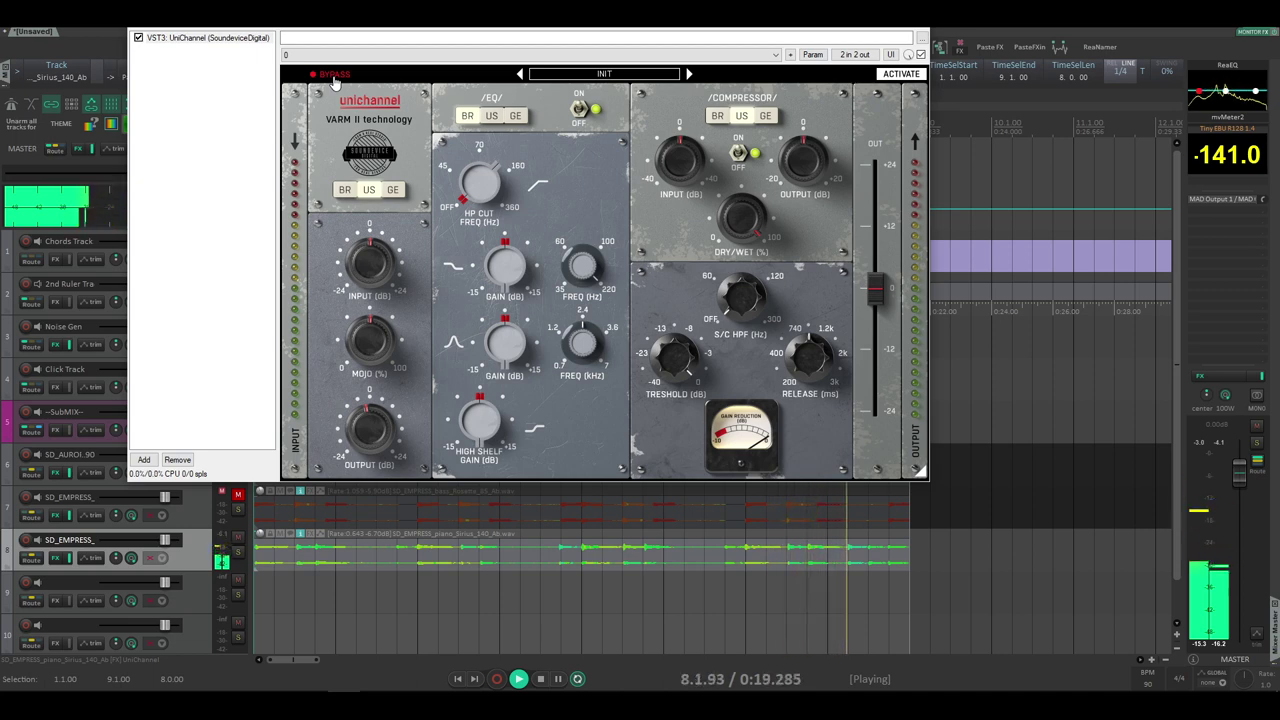
left_click(333, 75)
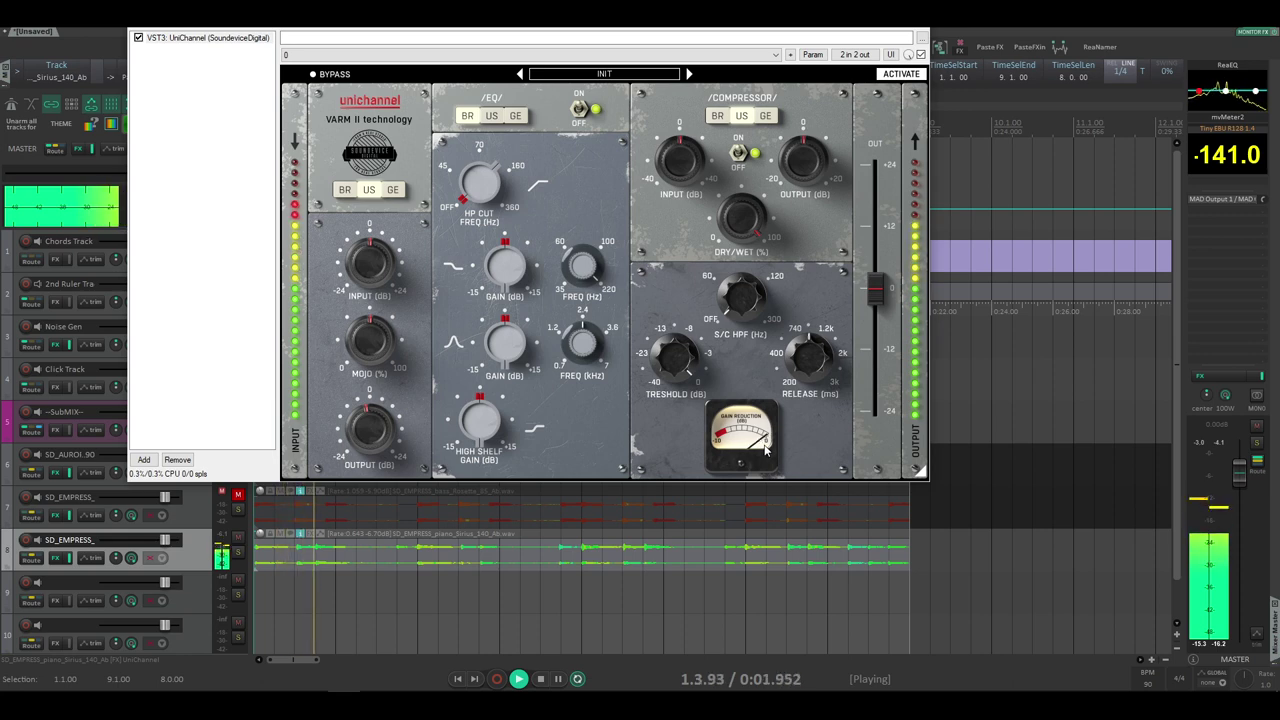
left_click_drag(473, 182, 473, 160)
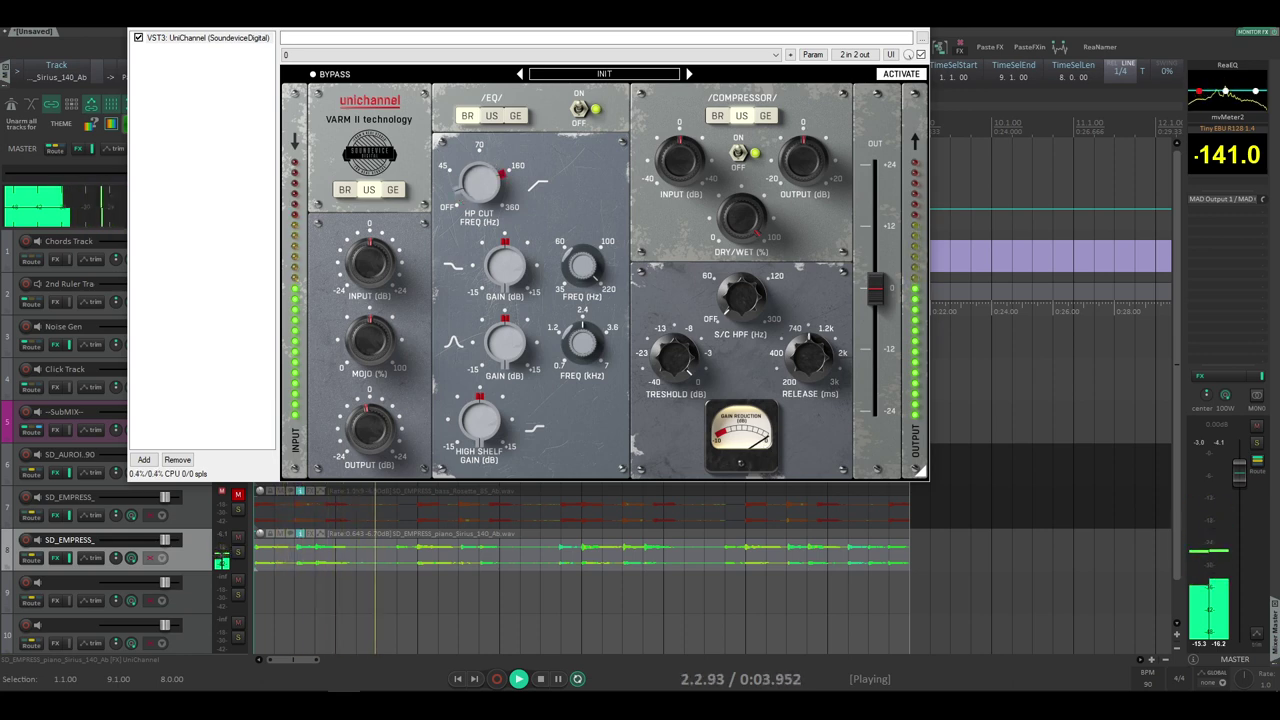
Switch the piano's UniChannel EQ to the US model, and unmute the drum and bass tracks to hear the full mix.
left_click_drag(350, 16, 526, 28)
left_click(667, 127)
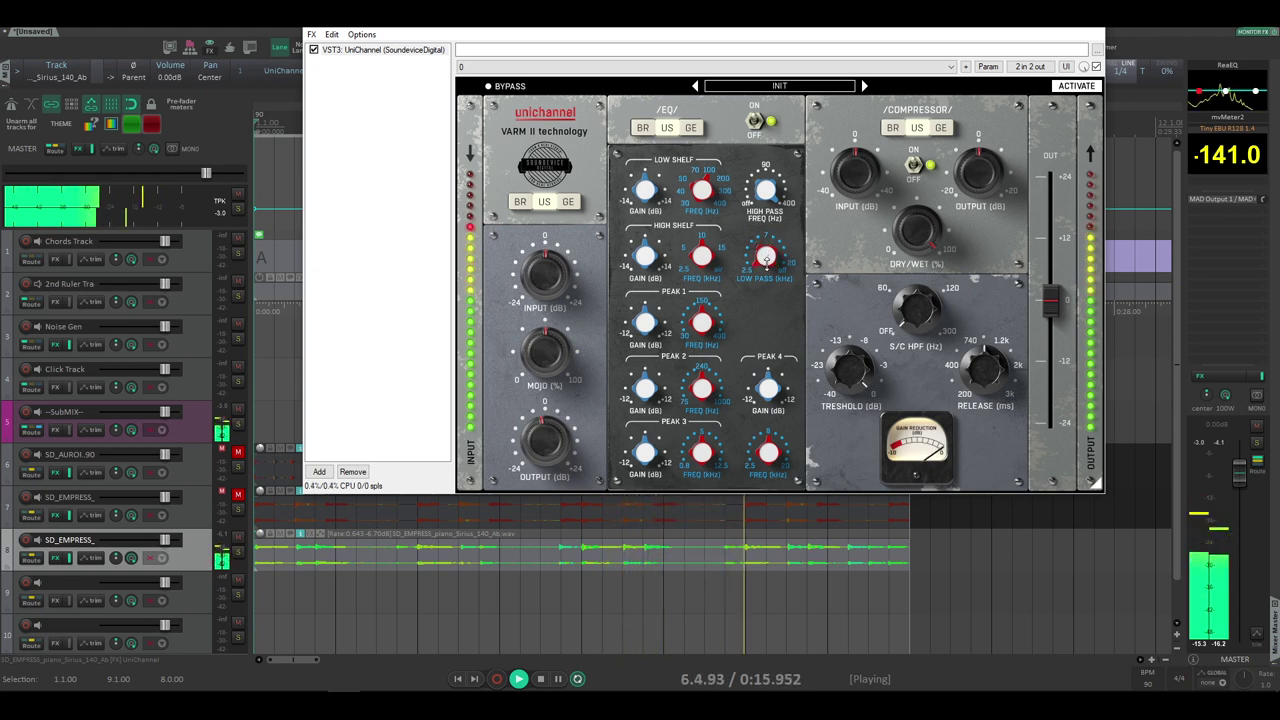
left_click(238, 452)
left_click(238, 495)
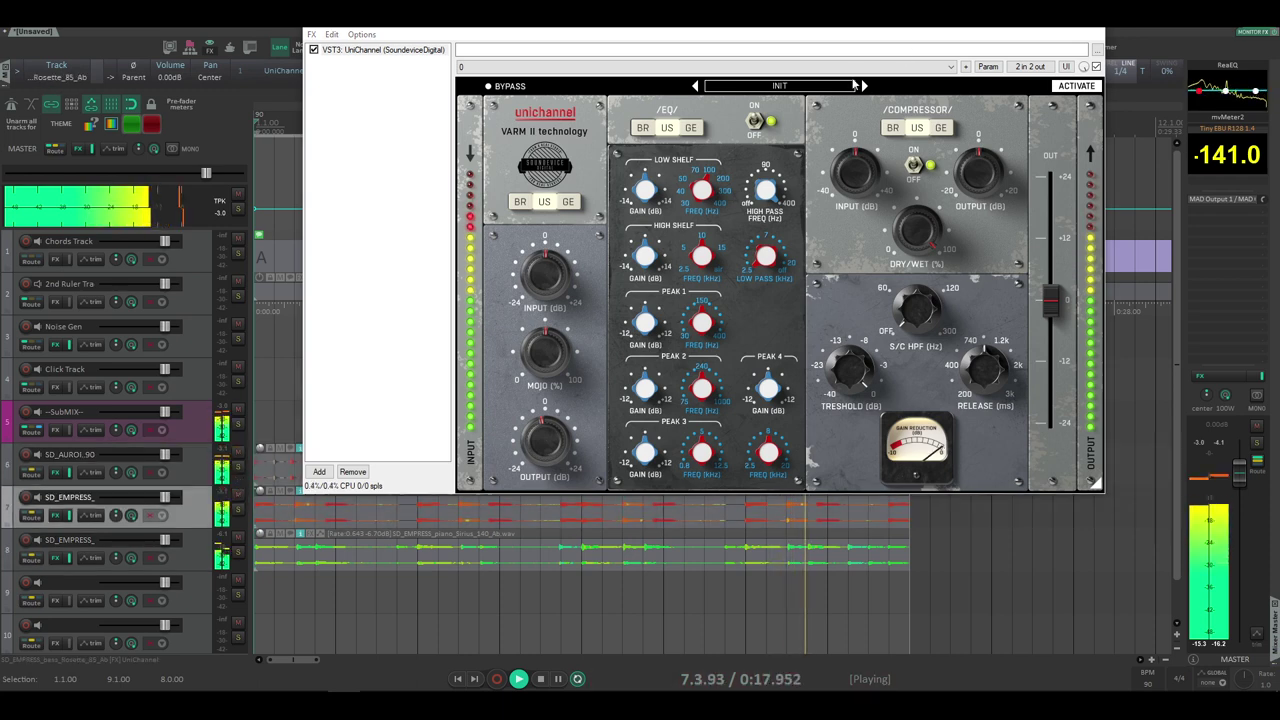
left_click_drag(842, 24, 784, 26)
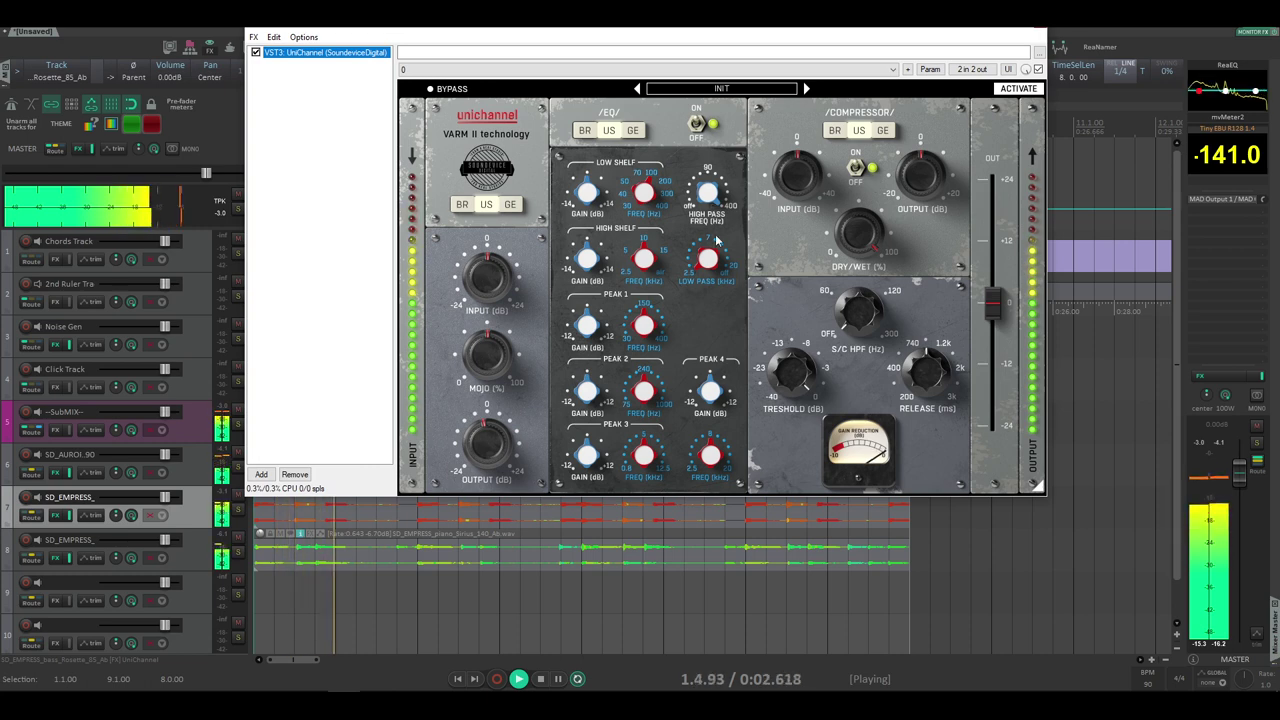
Switch the piano's EQ to the GE model, cutting the 60 Hz gain and boosting 10 kHz, and adjust the compressor threshold.
left_click(60, 543)
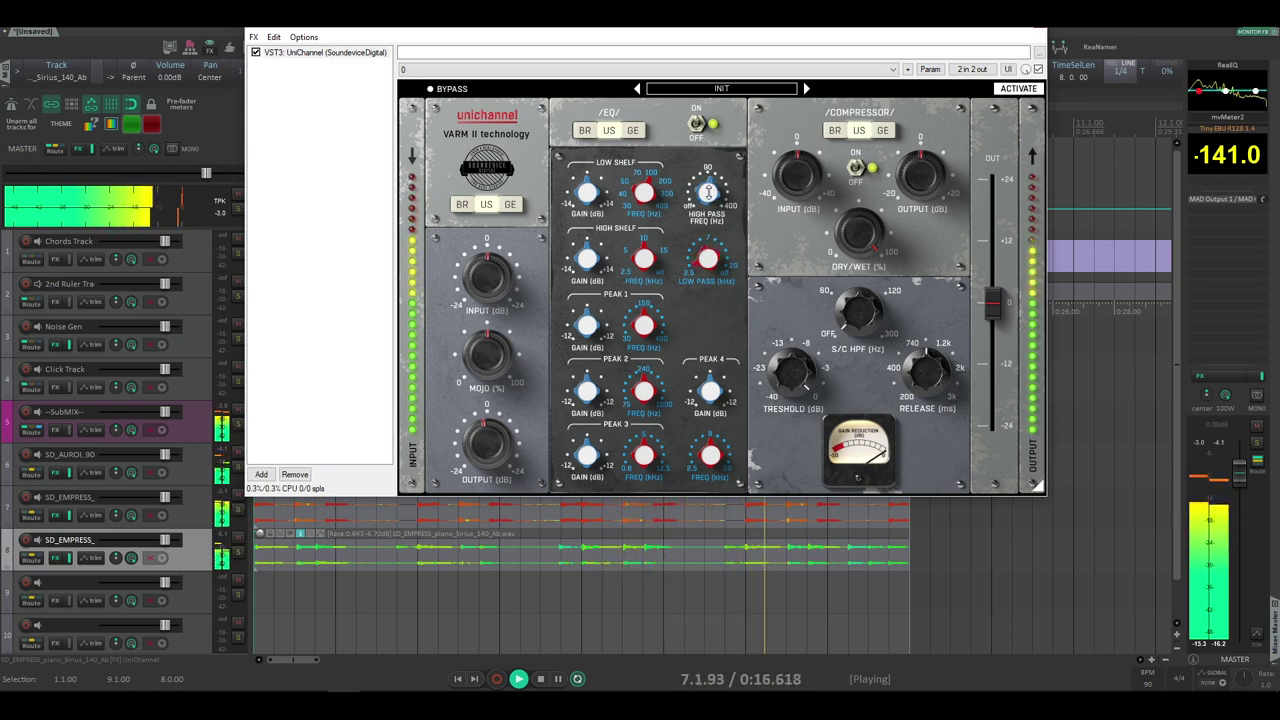
left_click(632, 131)
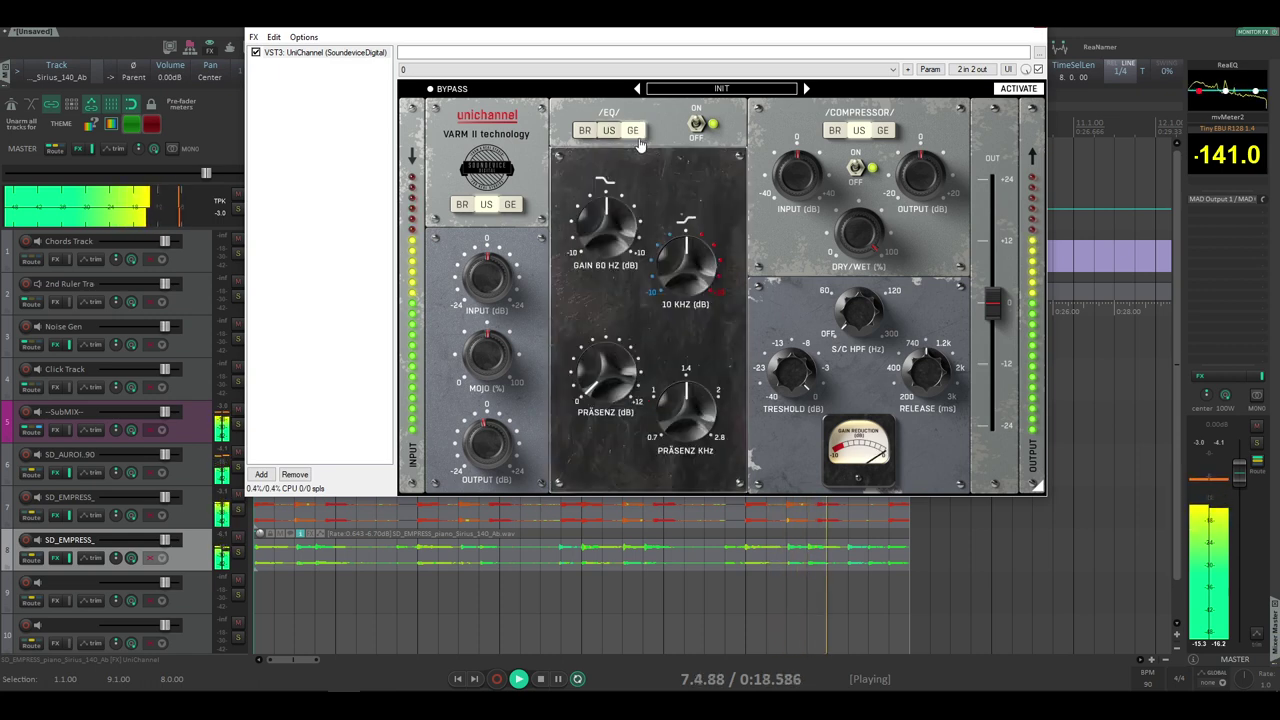
left_click_drag(615, 237, 693, 258)
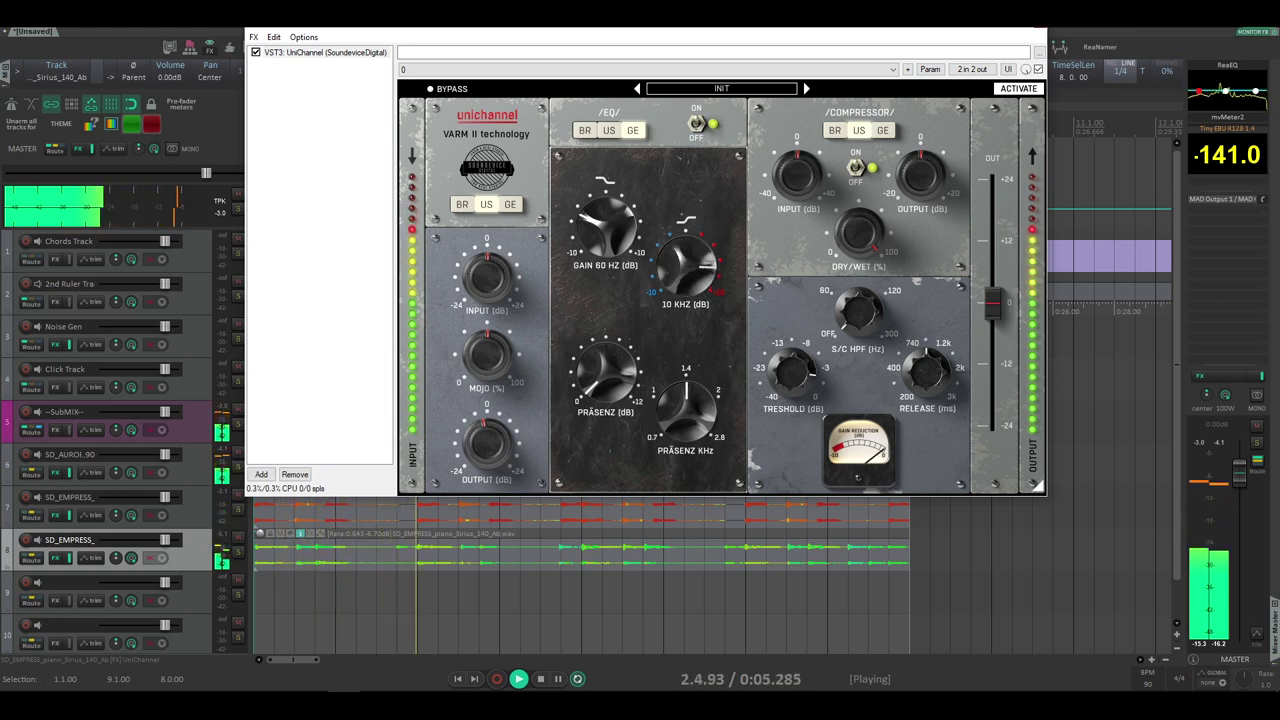
left_click_drag(792, 366, 792, 372)
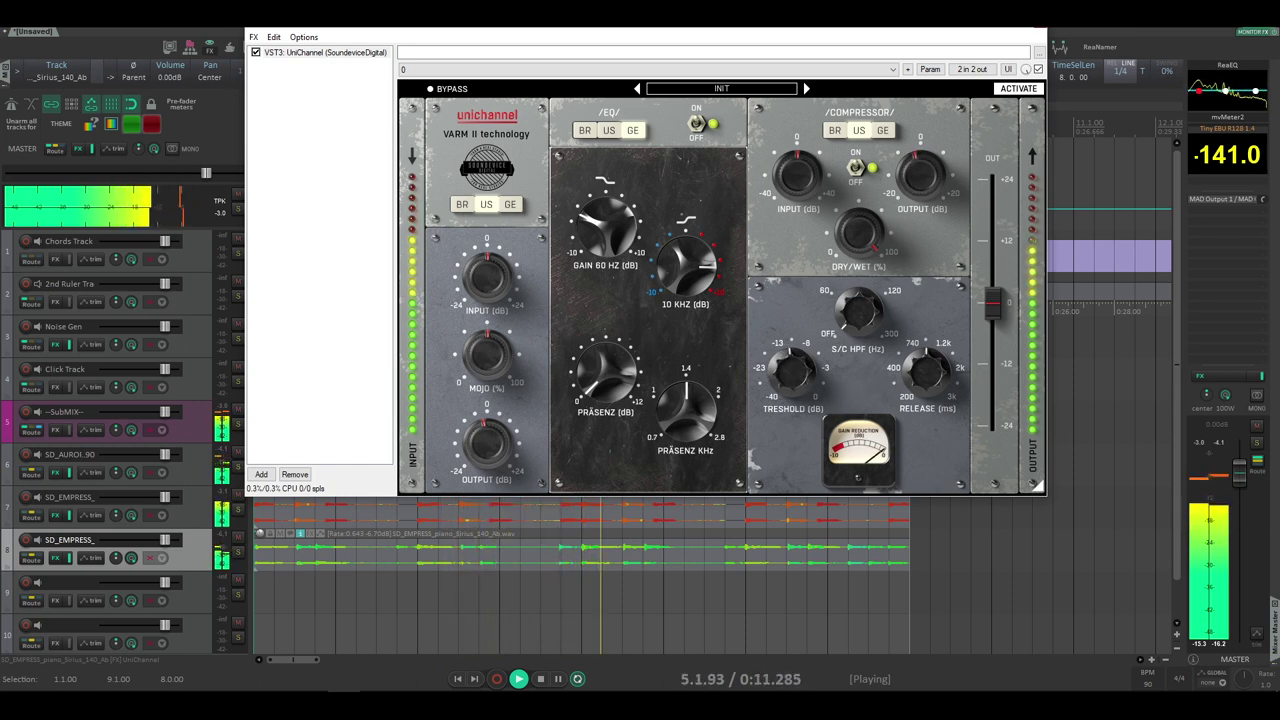
Compare the drum, bass and piano mix with all three tracks' effects bypassed and active, close the effects window and reset the master peak meter.
left_click(197, 477)
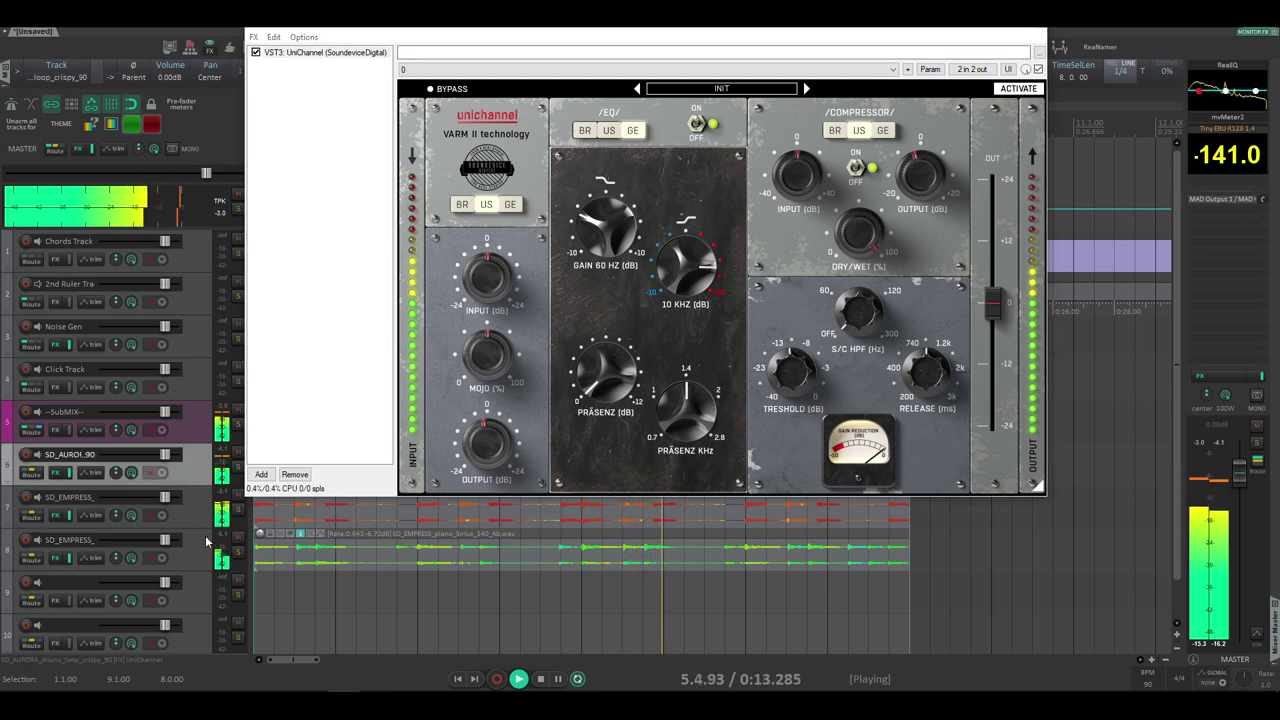
left_click(204, 548, "shift")
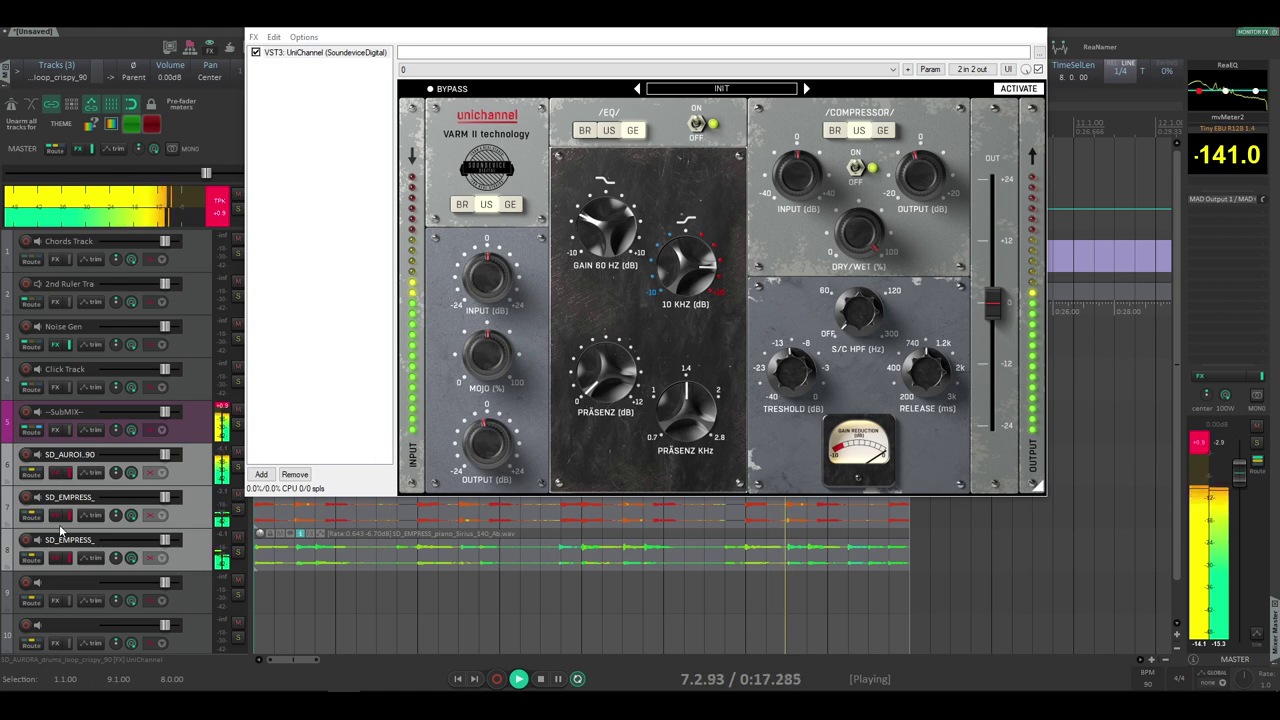
left_click(1036, 39)
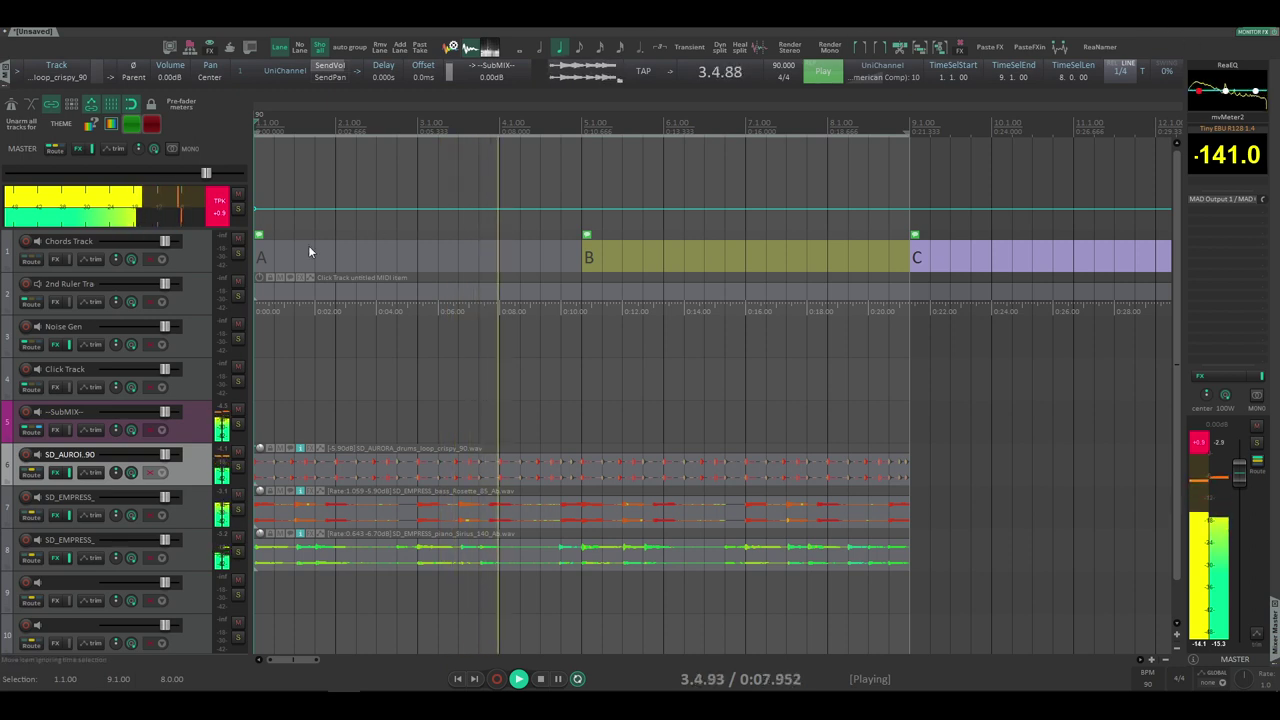
left_click(222, 212)
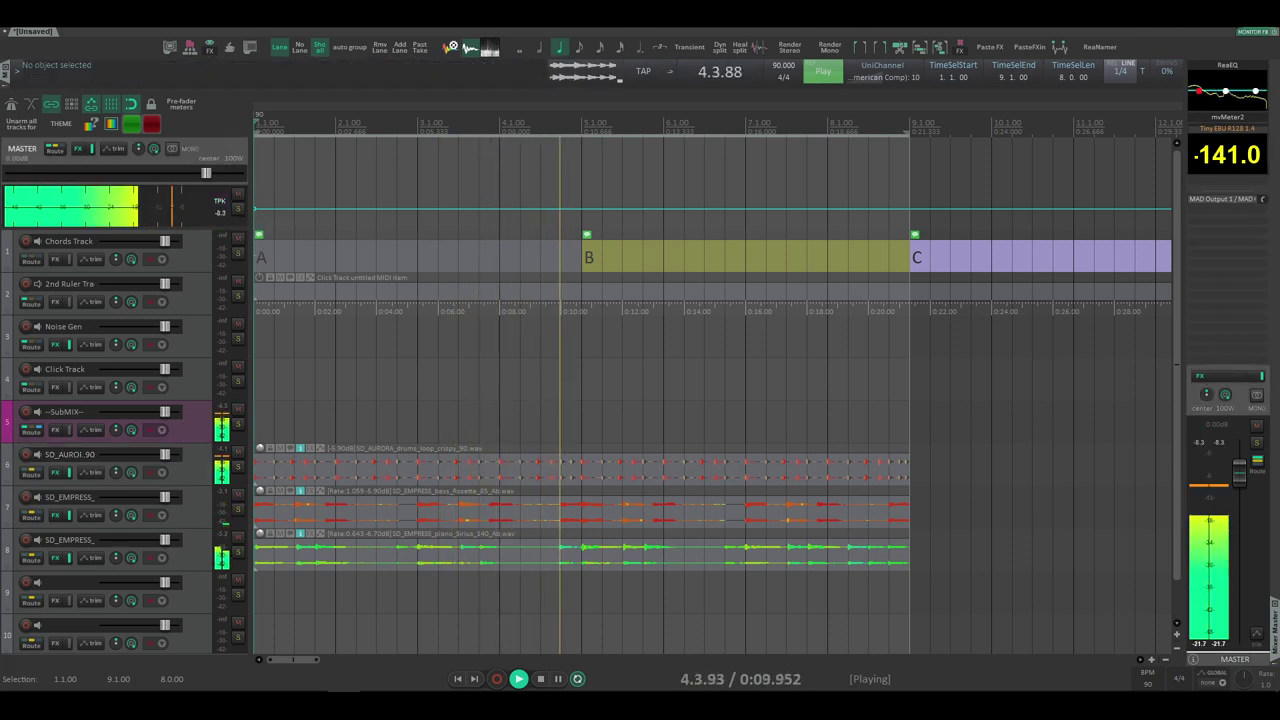